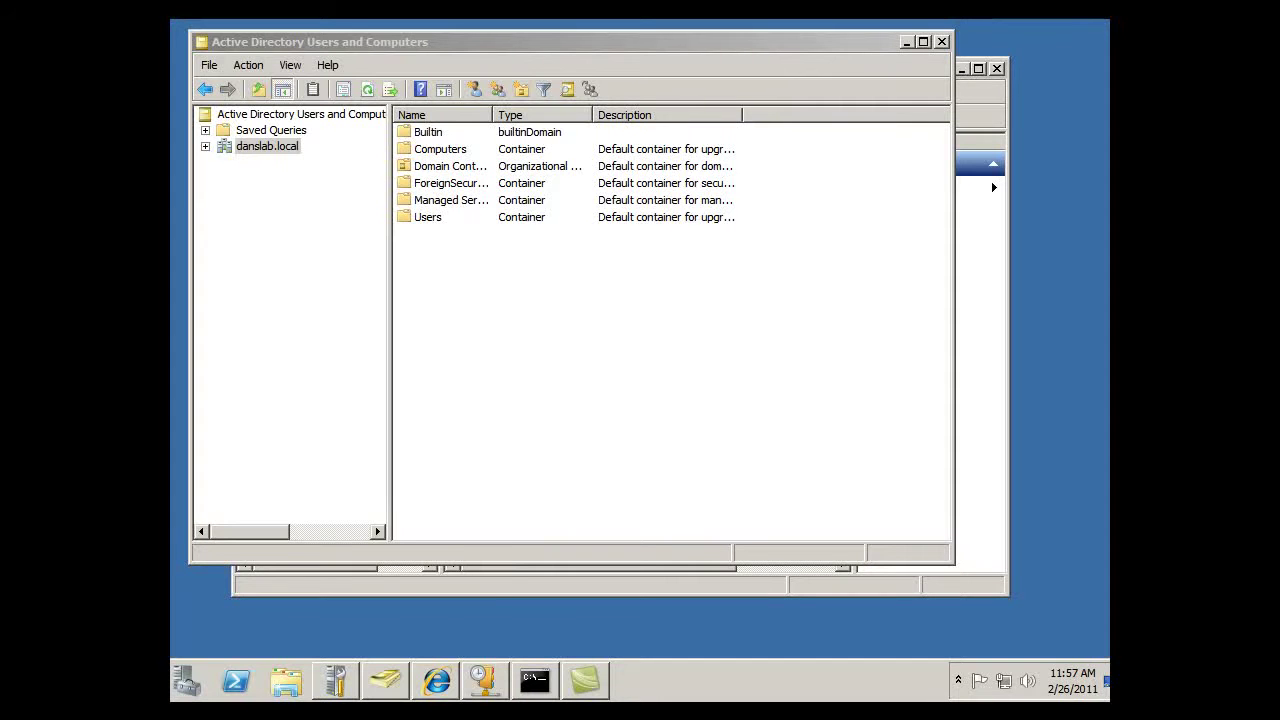
Step: Open Server Manager, resize and reposition it, and review the three installed roles on the Roles page
key(super)
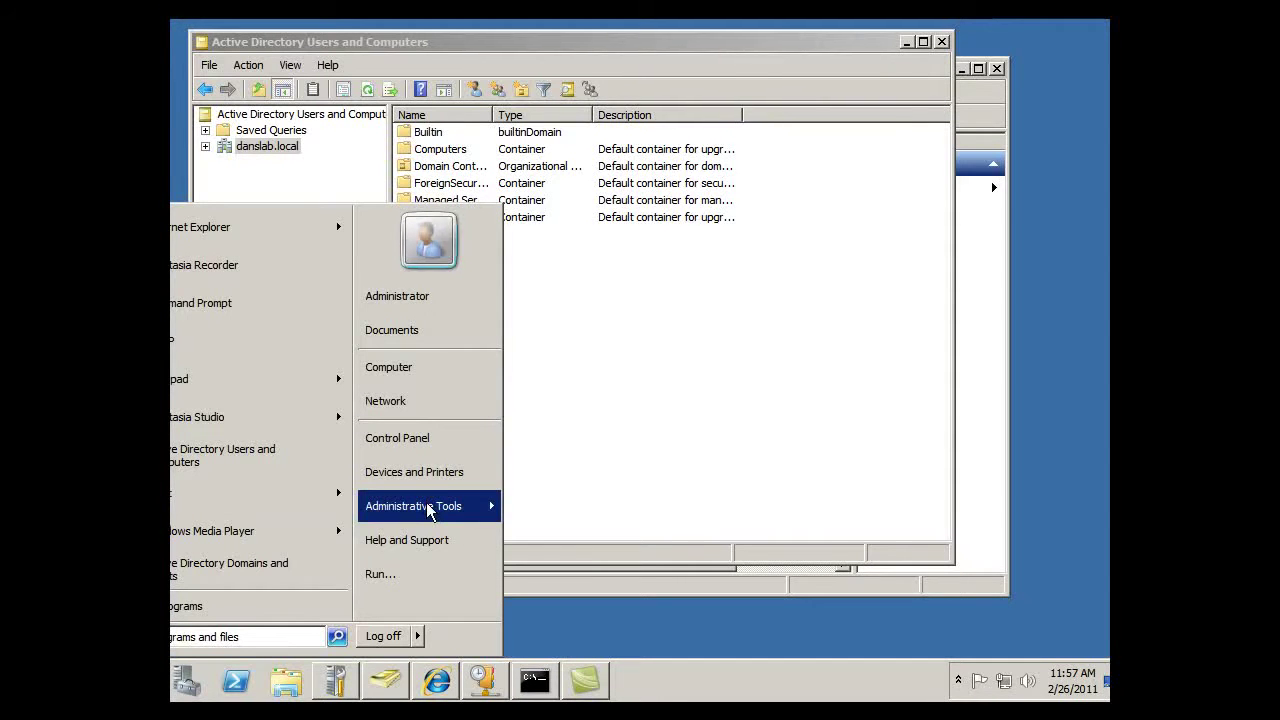
mouse_move(428, 510)
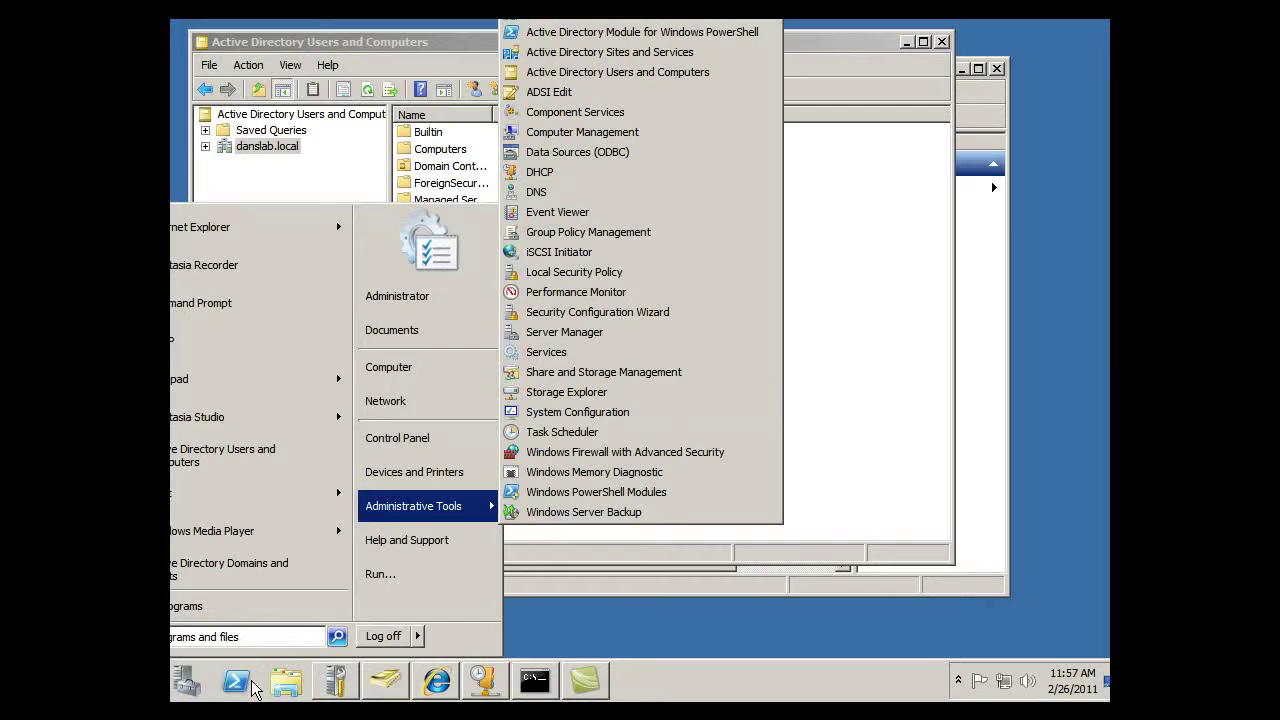
click(194, 689)
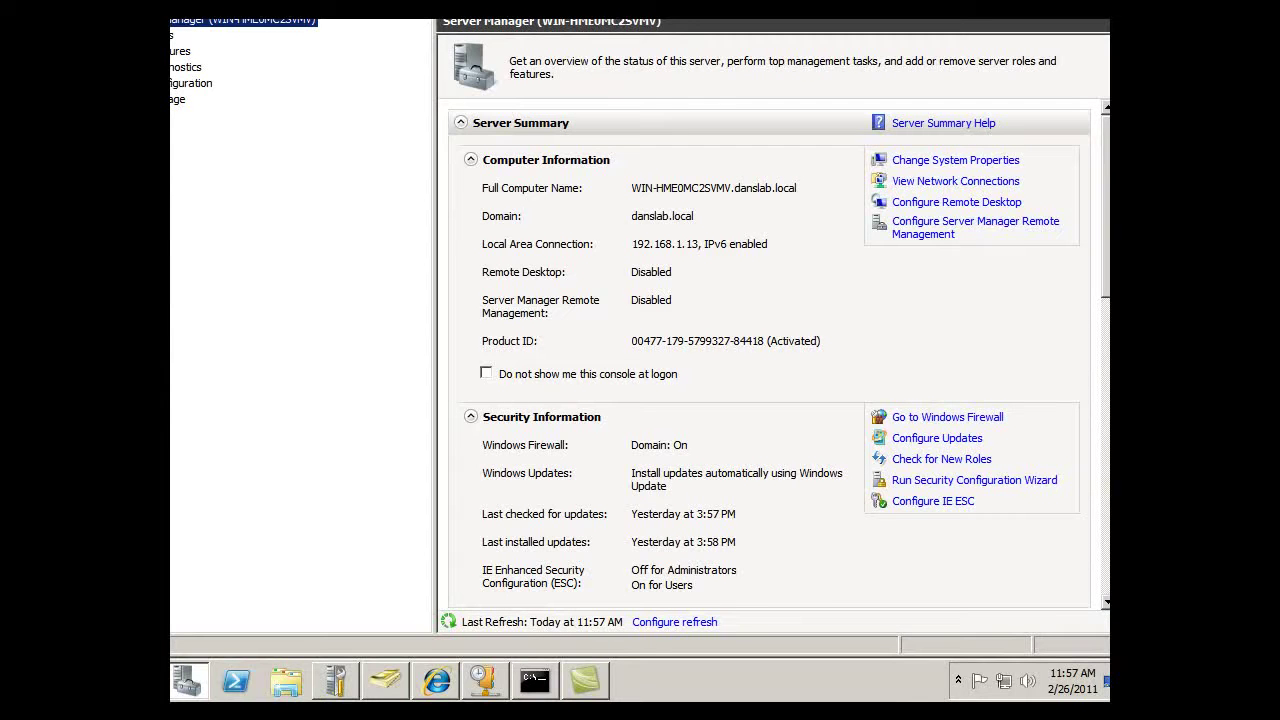
drag(1108, 655, 760, 443)
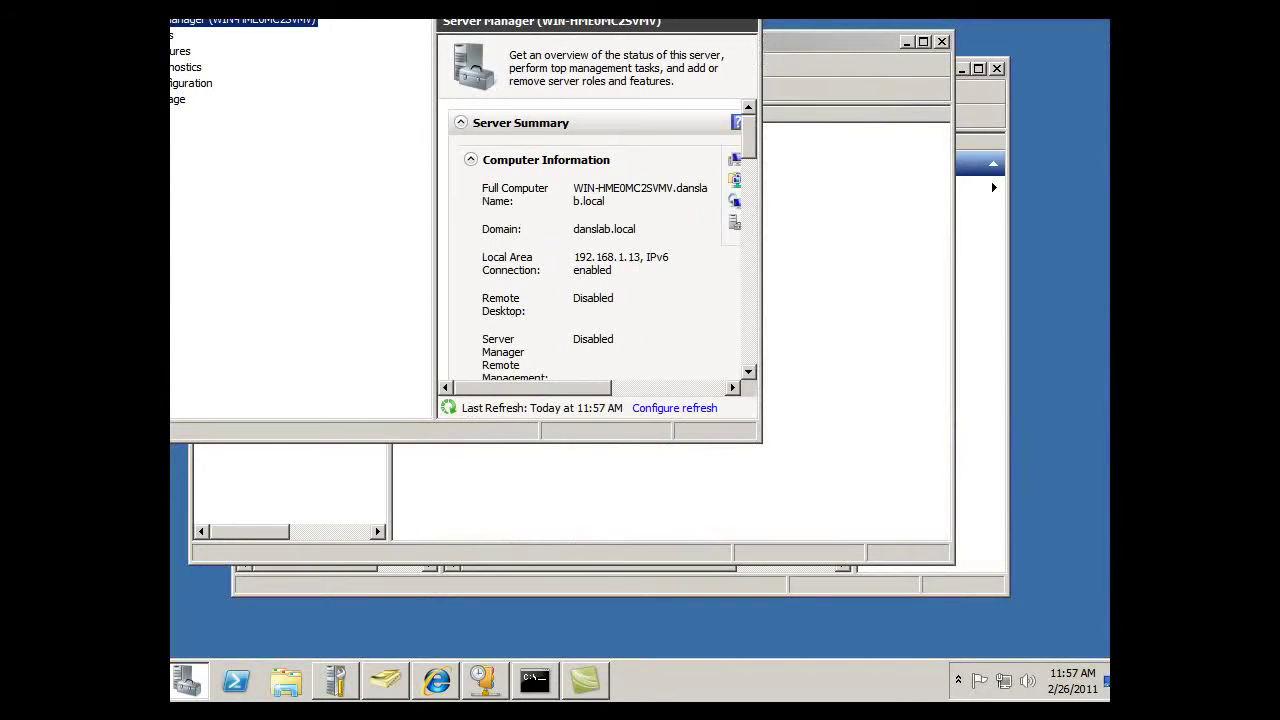
drag(770, 329, 1015, 453)
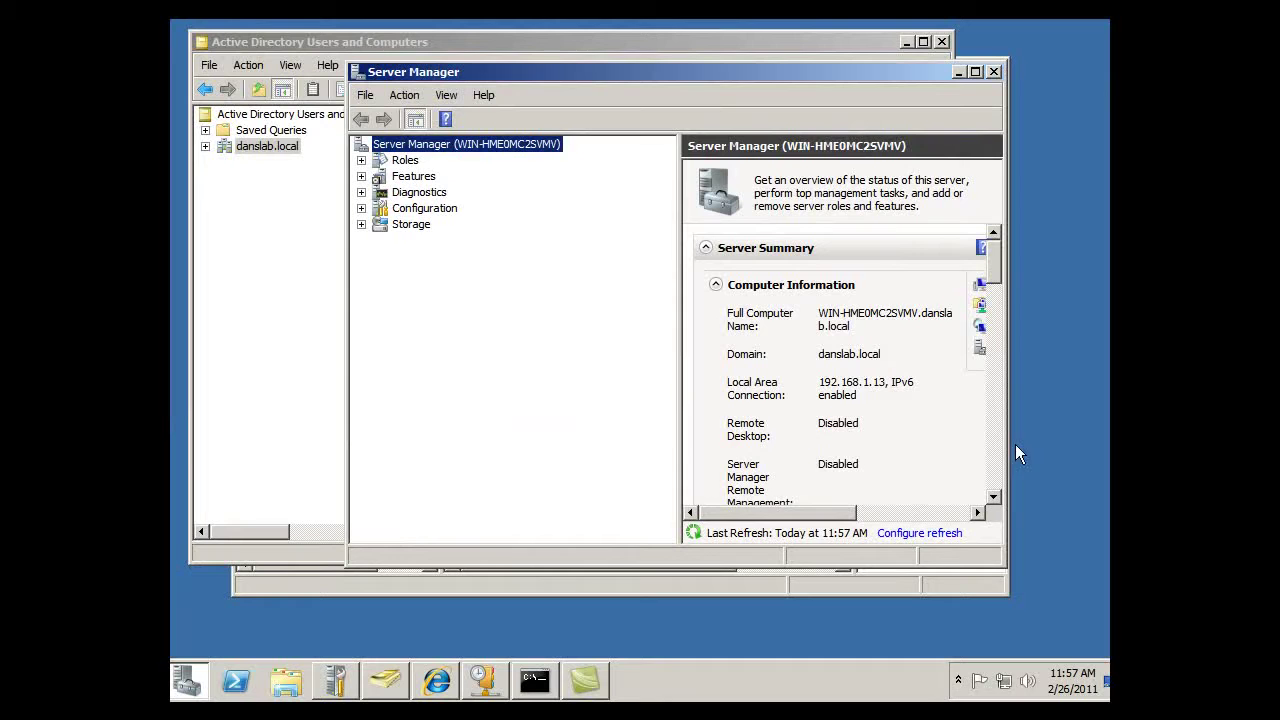
click(380, 162)
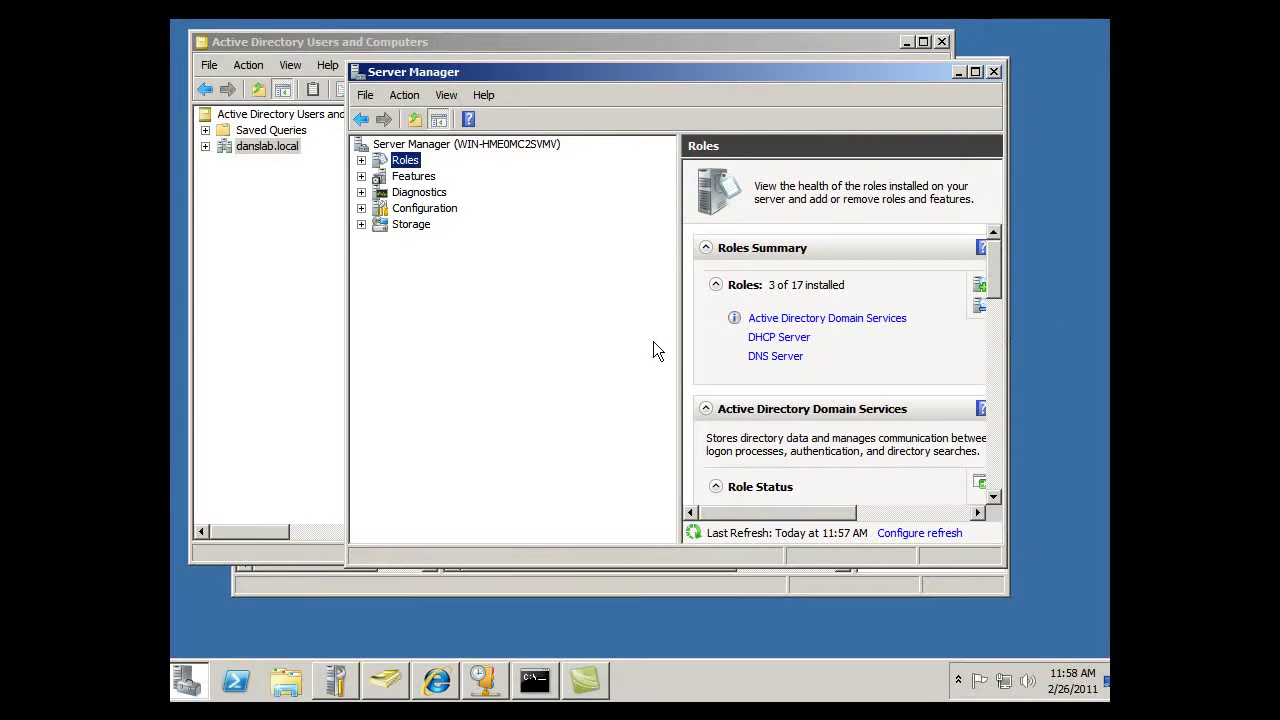
drag(679, 346, 578, 346)
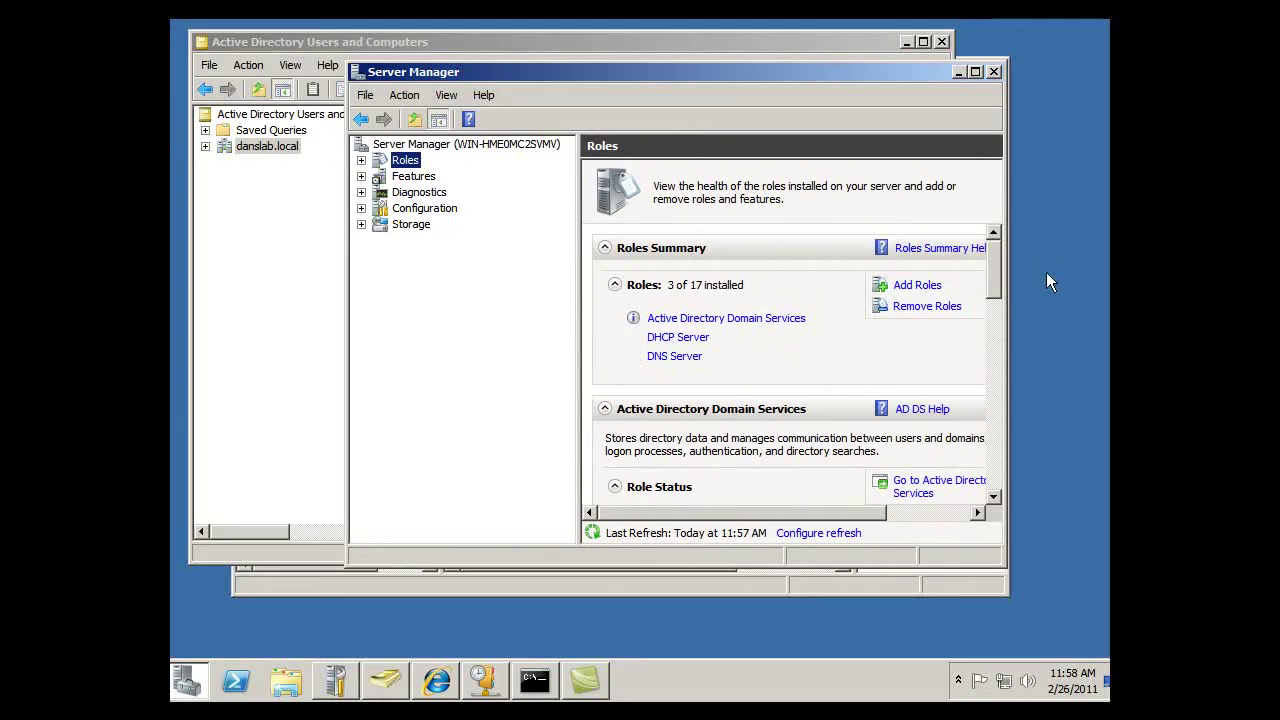
Step: Start the Add Roles Wizard and select Network Policy and Access Services for installation
click(918, 286)
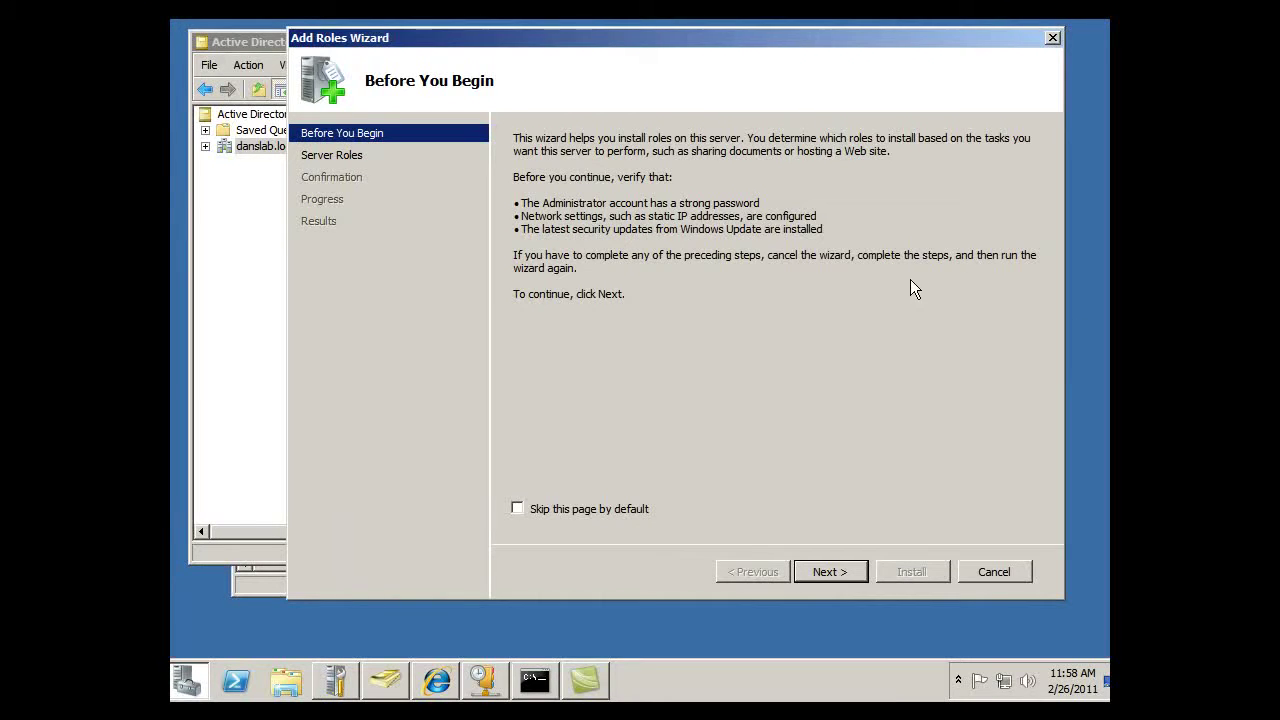
click(832, 571)
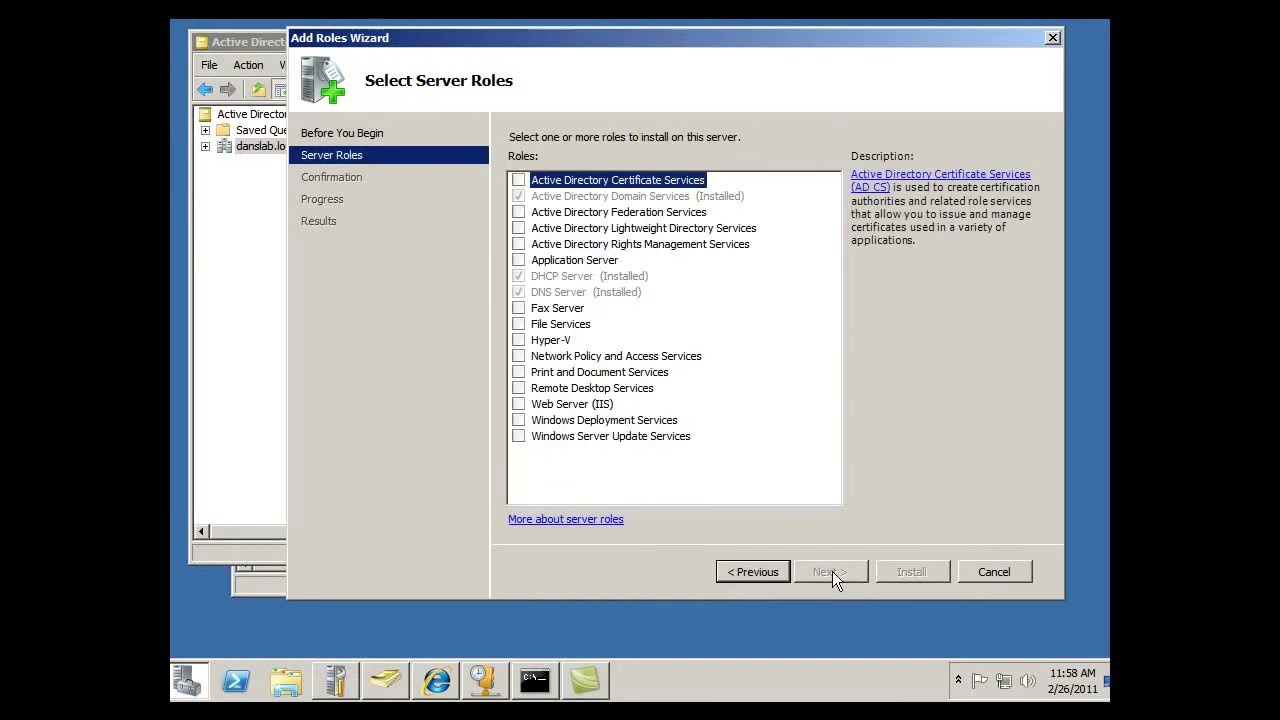
click(548, 359)
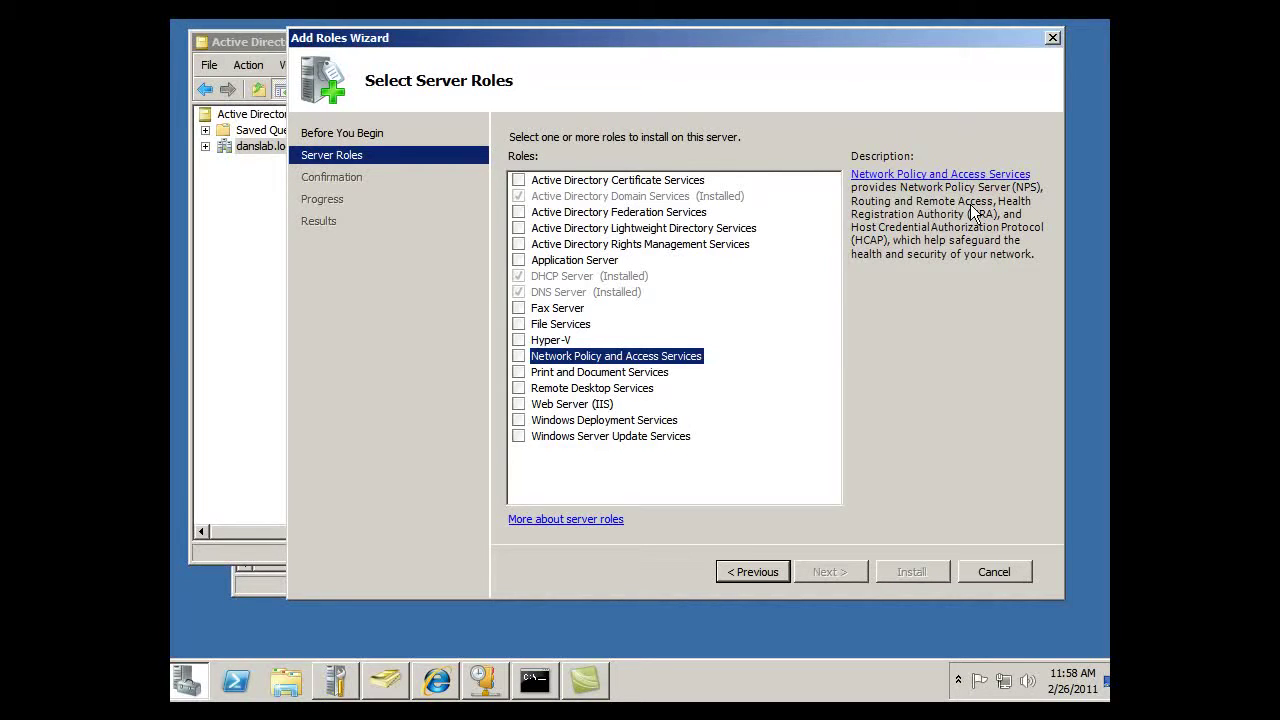
click(518, 356)
click(818, 572)
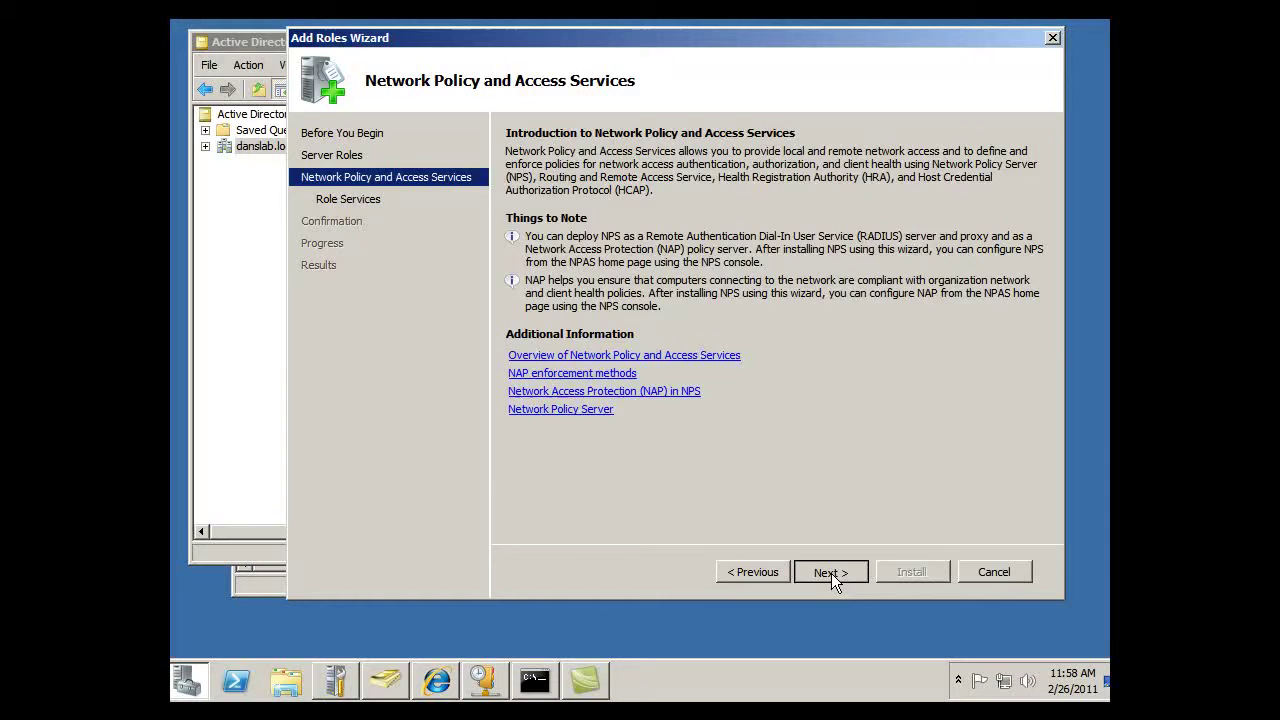
Step: Tick Routing and Remote Access Services and Network Policy Server, declining Host Credential Authorization Protocol
click(831, 573)
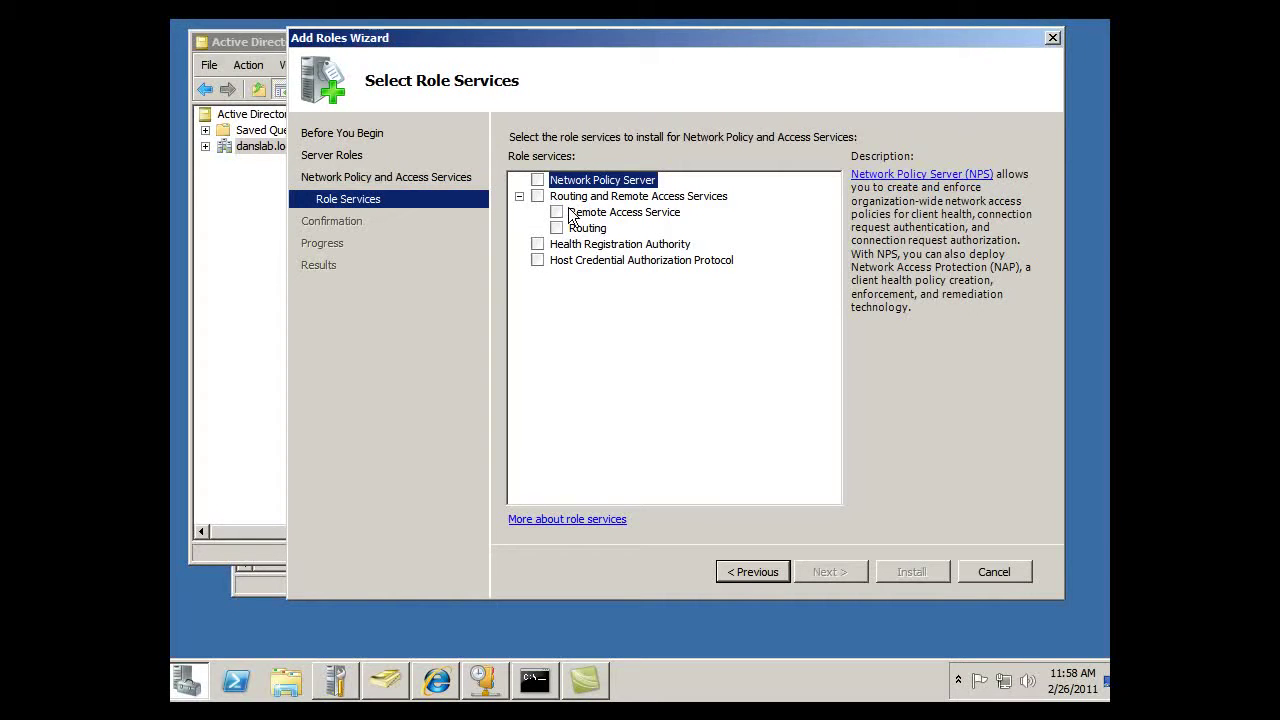
click(538, 197)
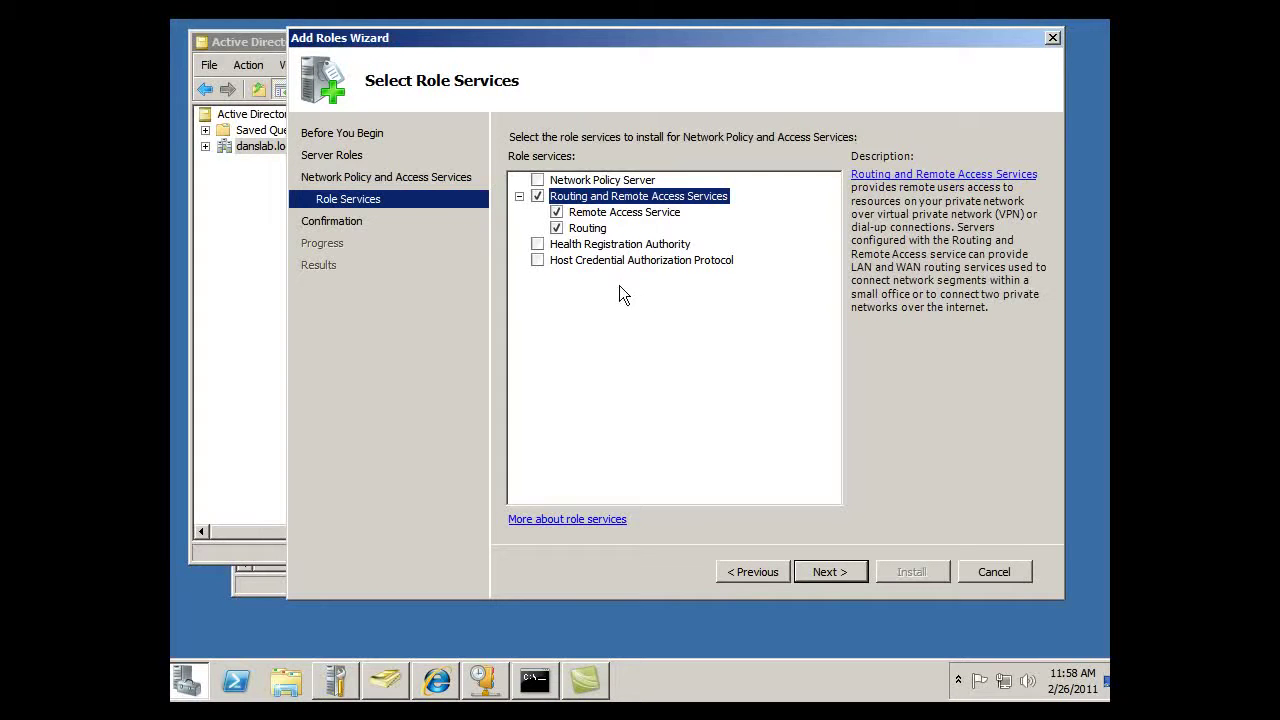
click(675, 258)
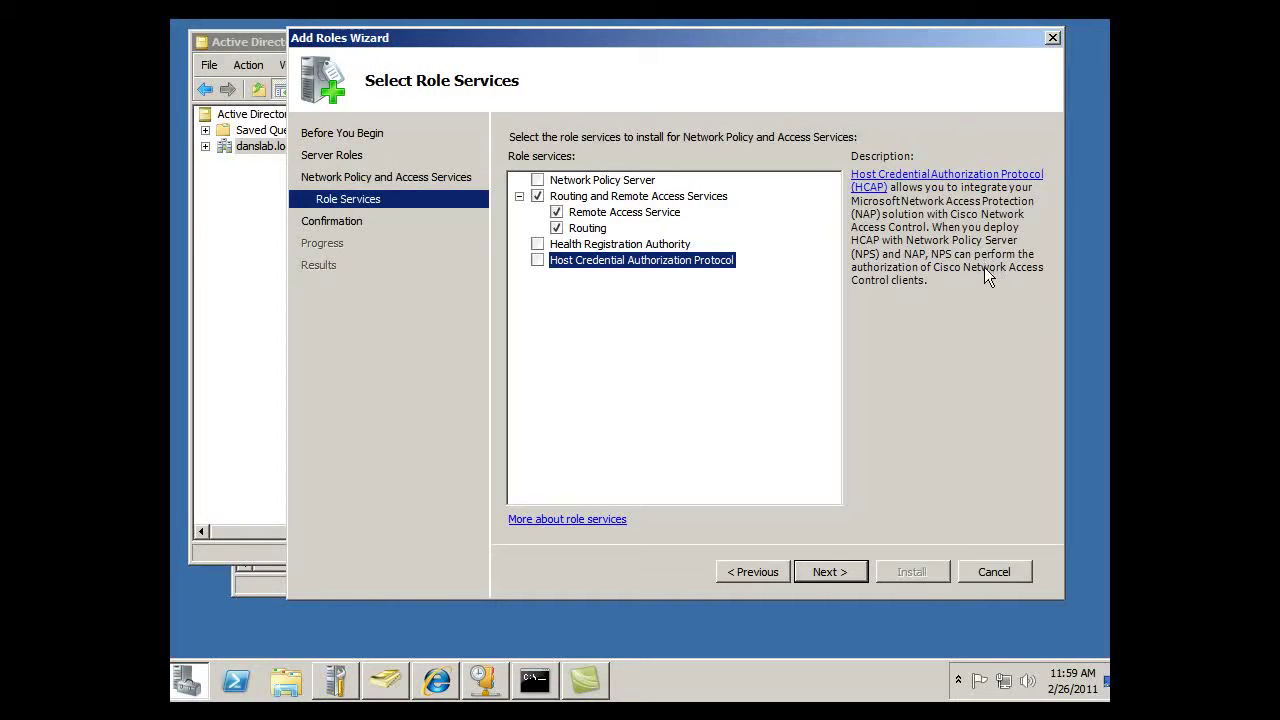
click(537, 260)
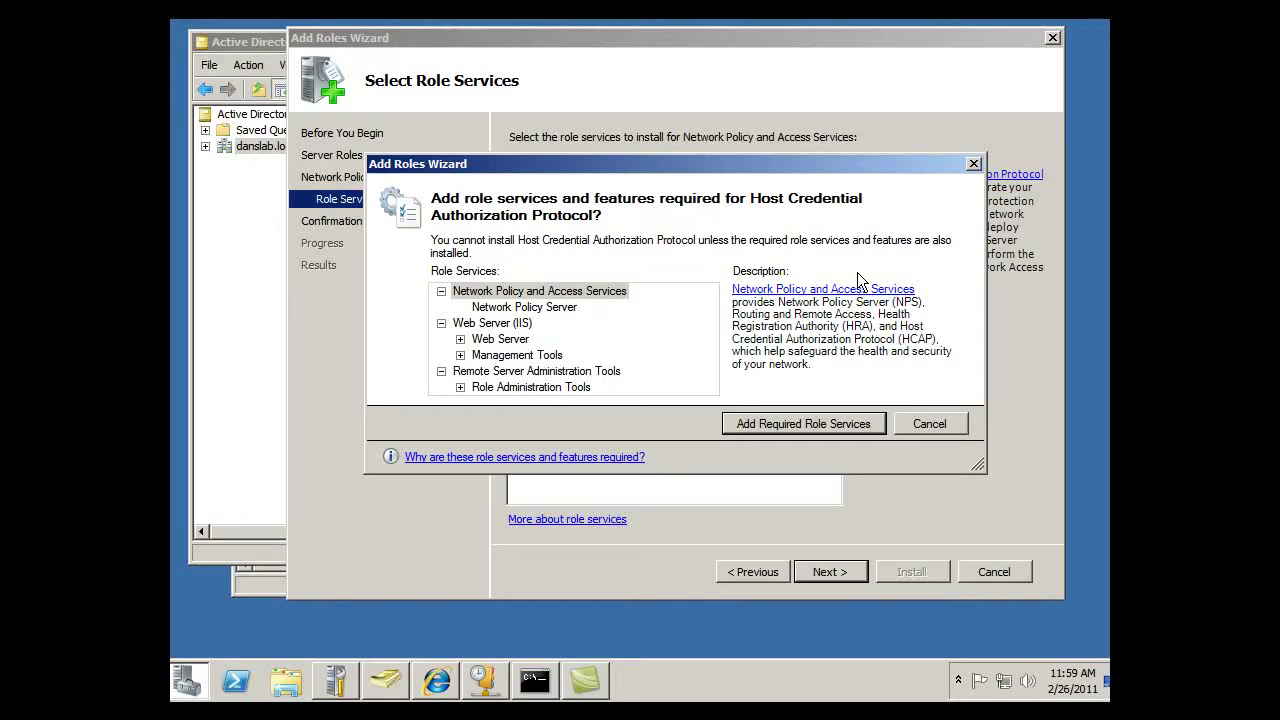
click(921, 427)
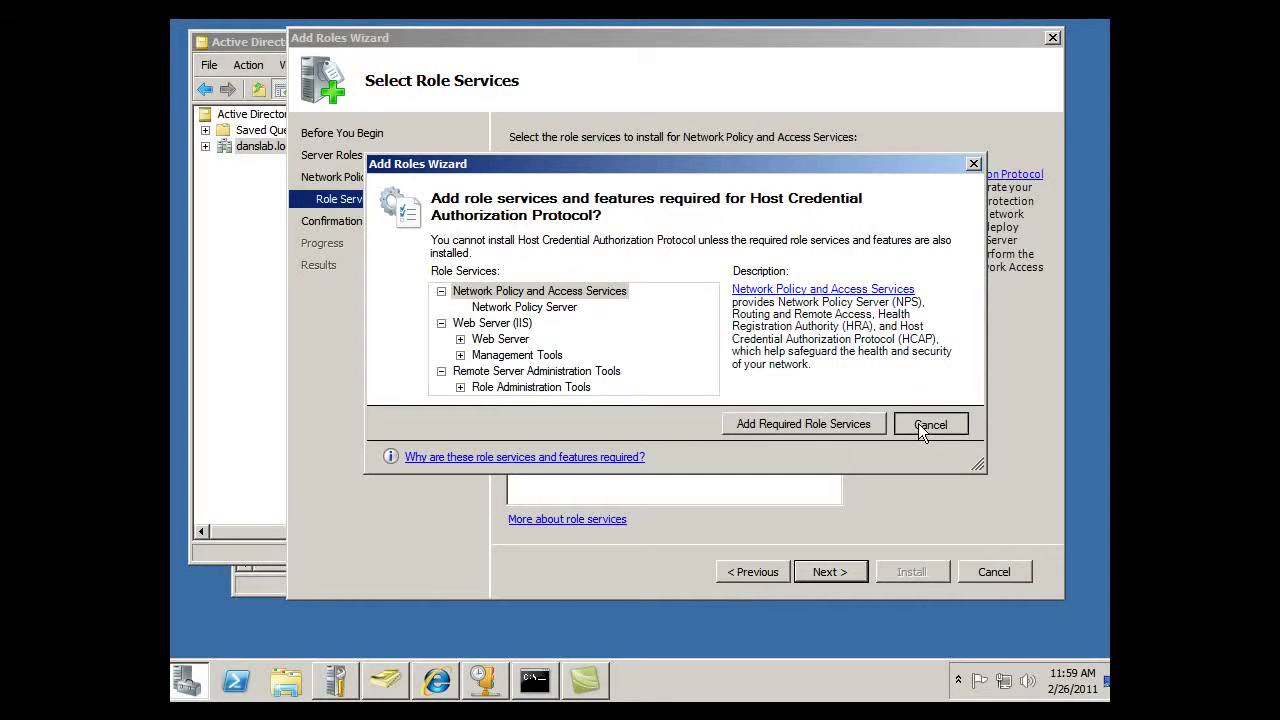
click(620, 246)
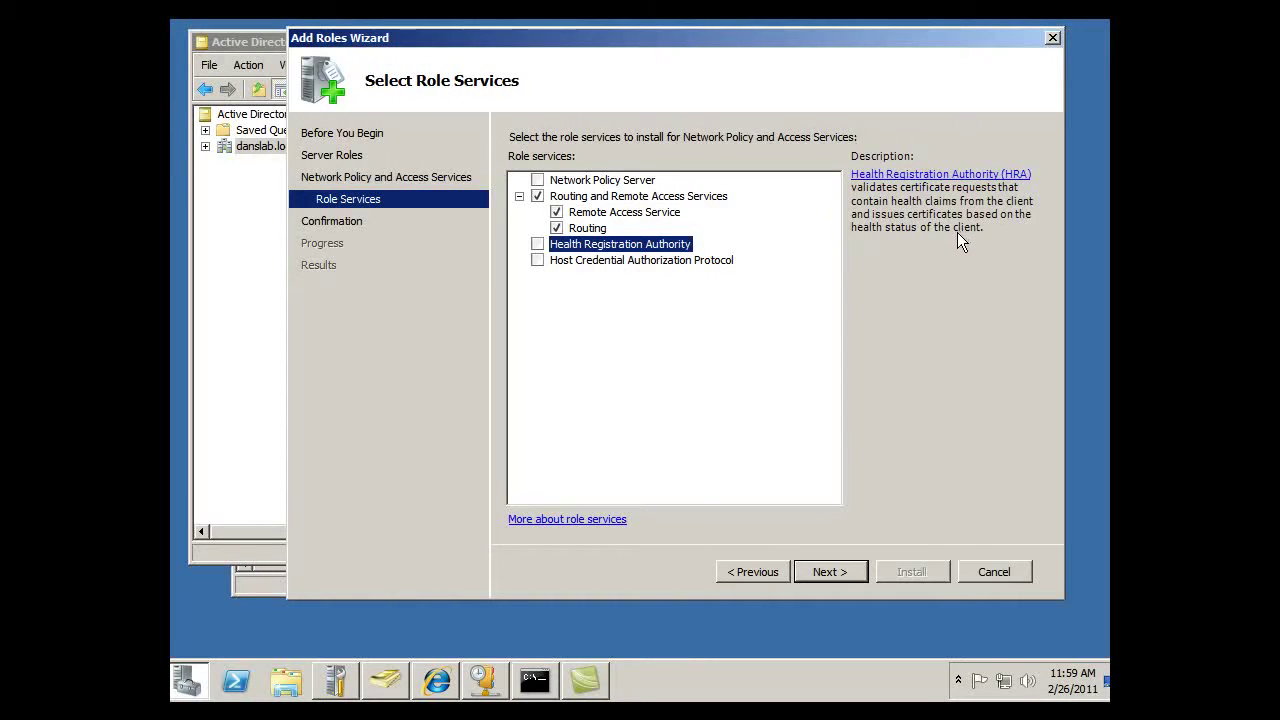
click(603, 182)
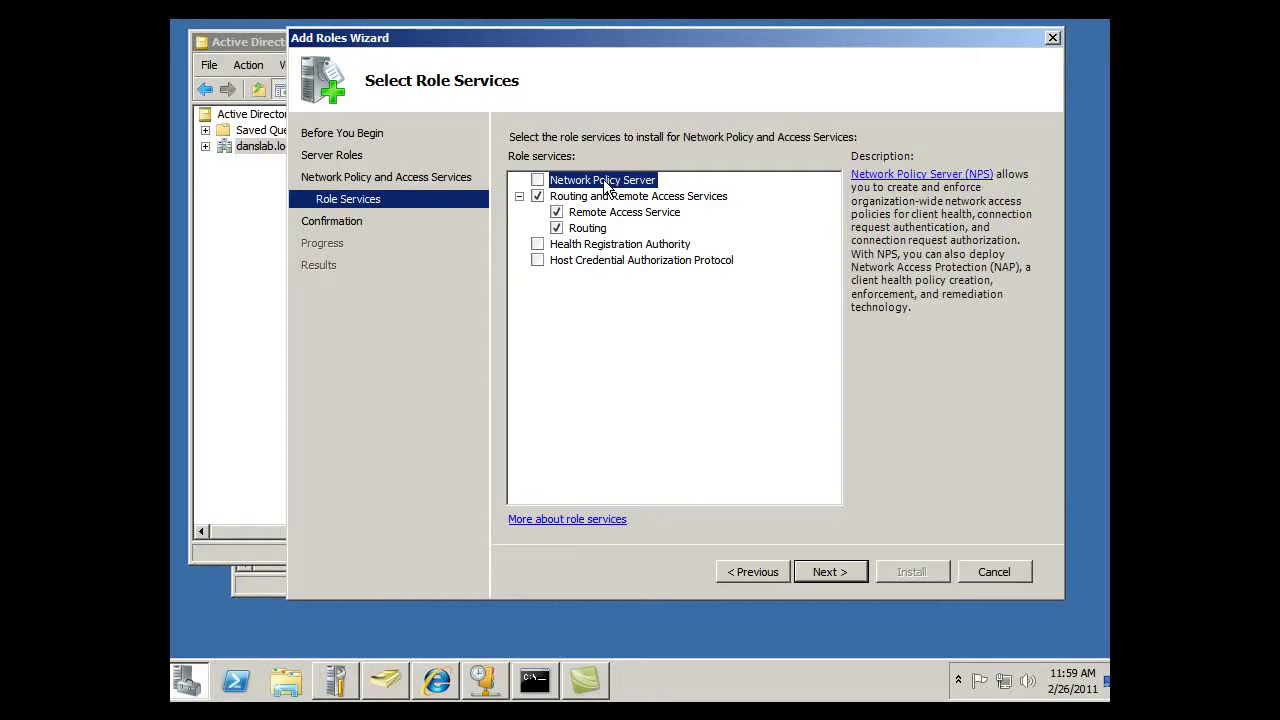
click(538, 181)
Step: Confirm the selected role services and install Network Policy Server plus Routing and Remote Access
click(827, 574)
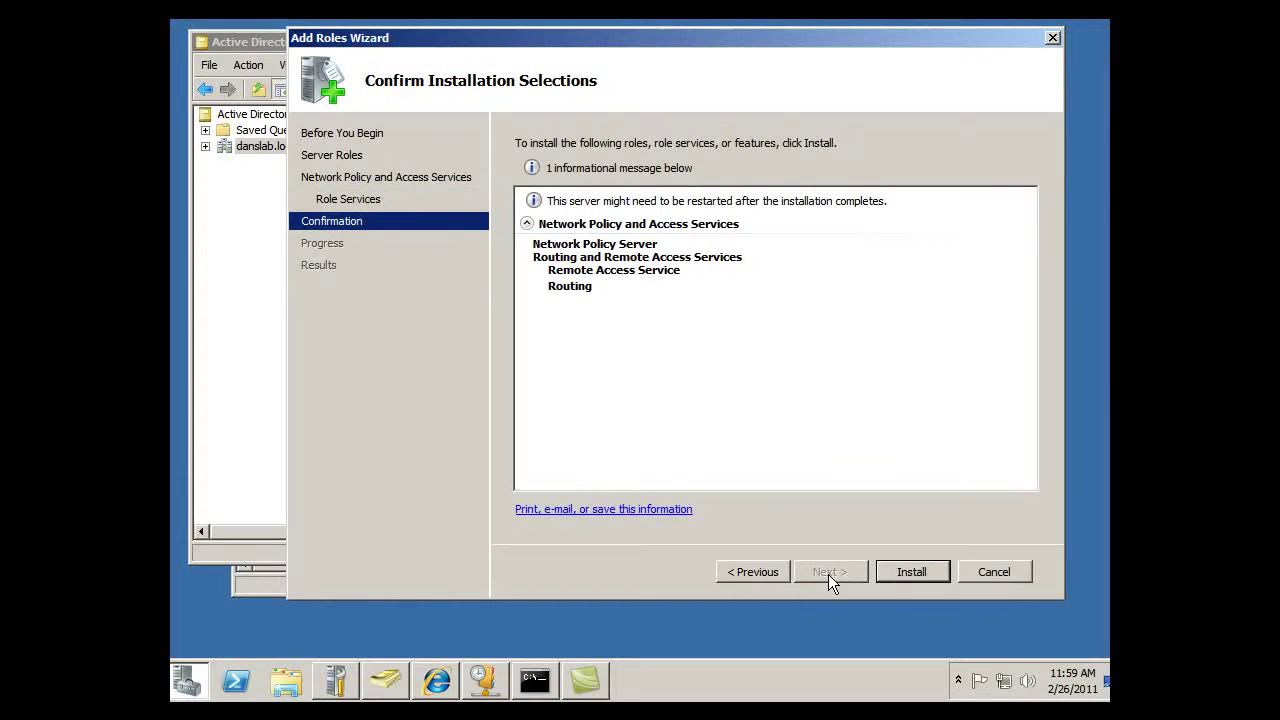
click(922, 571)
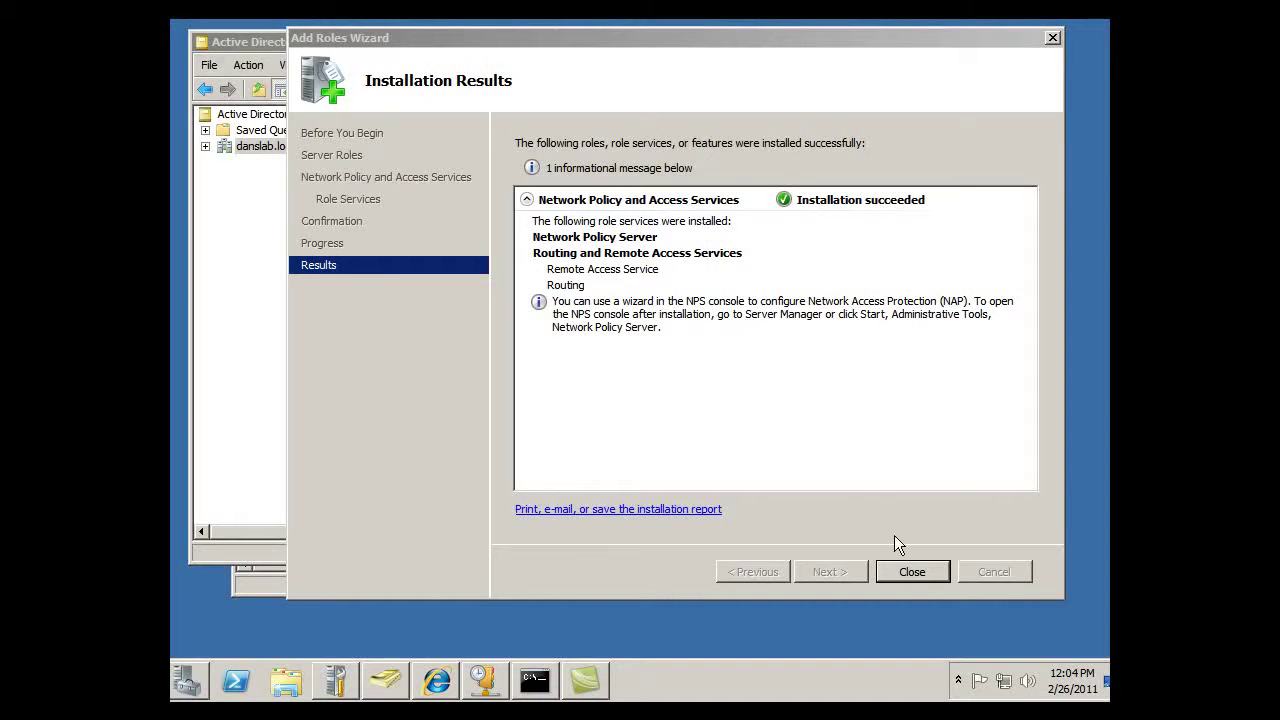
Step: Close the Add Roles Wizard, launch Routing and Remote Access from Administrative Tools, and enlarge the console
click(927, 573)
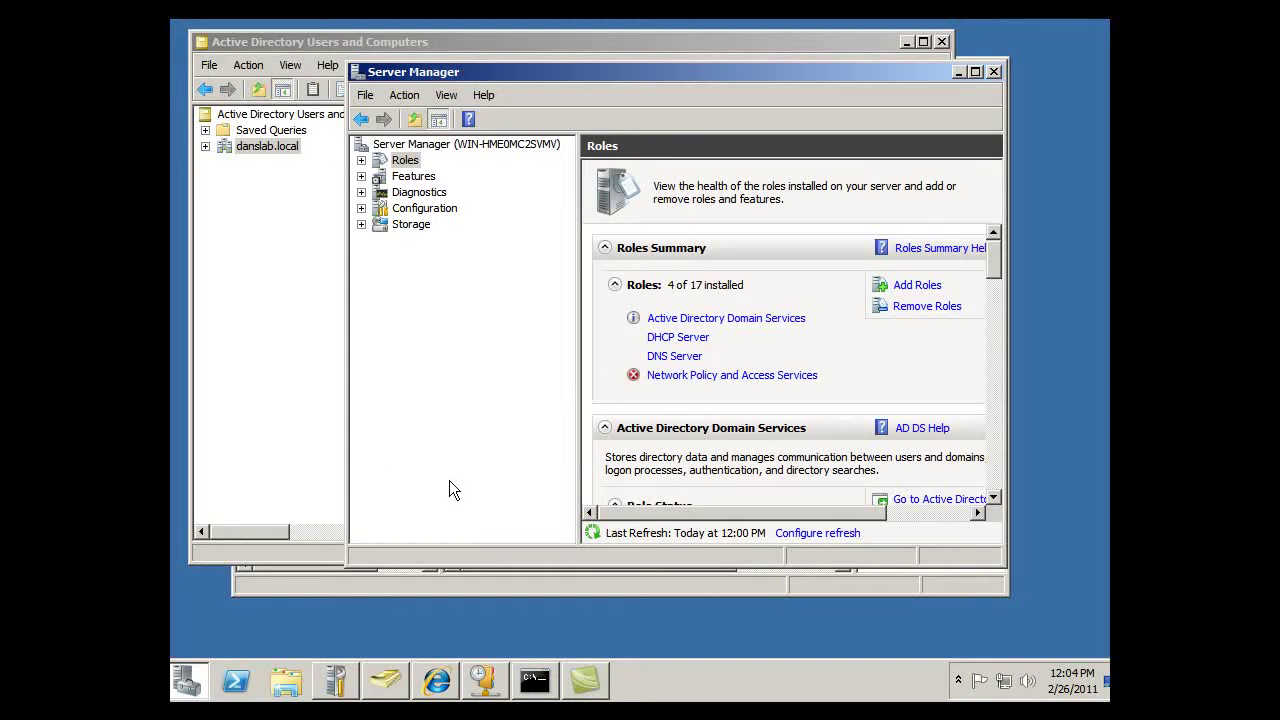
key(super)
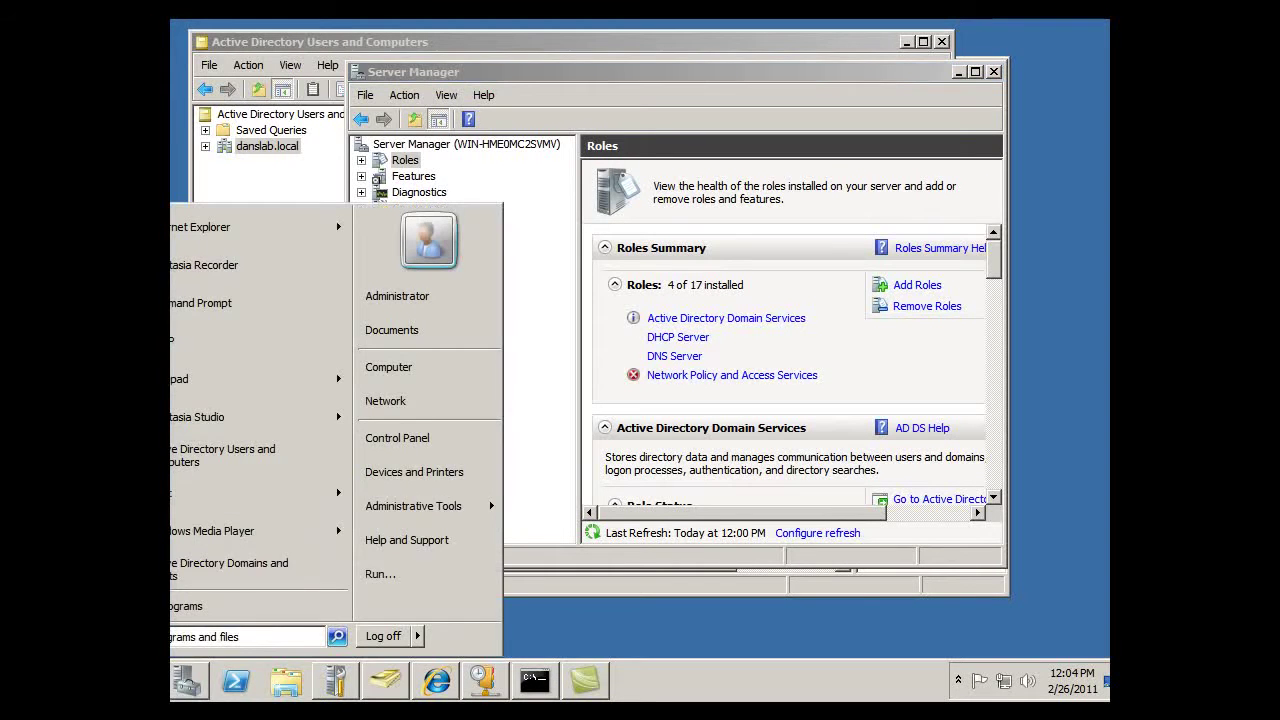
mouse_move(398, 507)
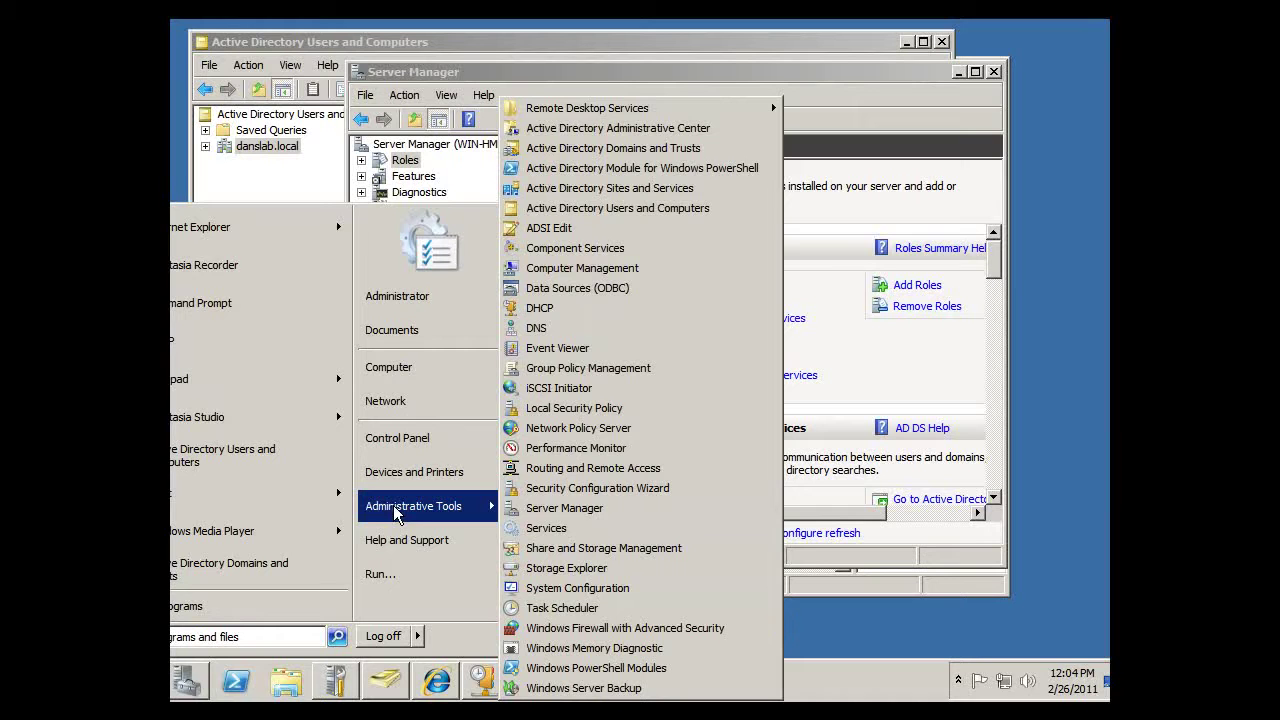
click(601, 470)
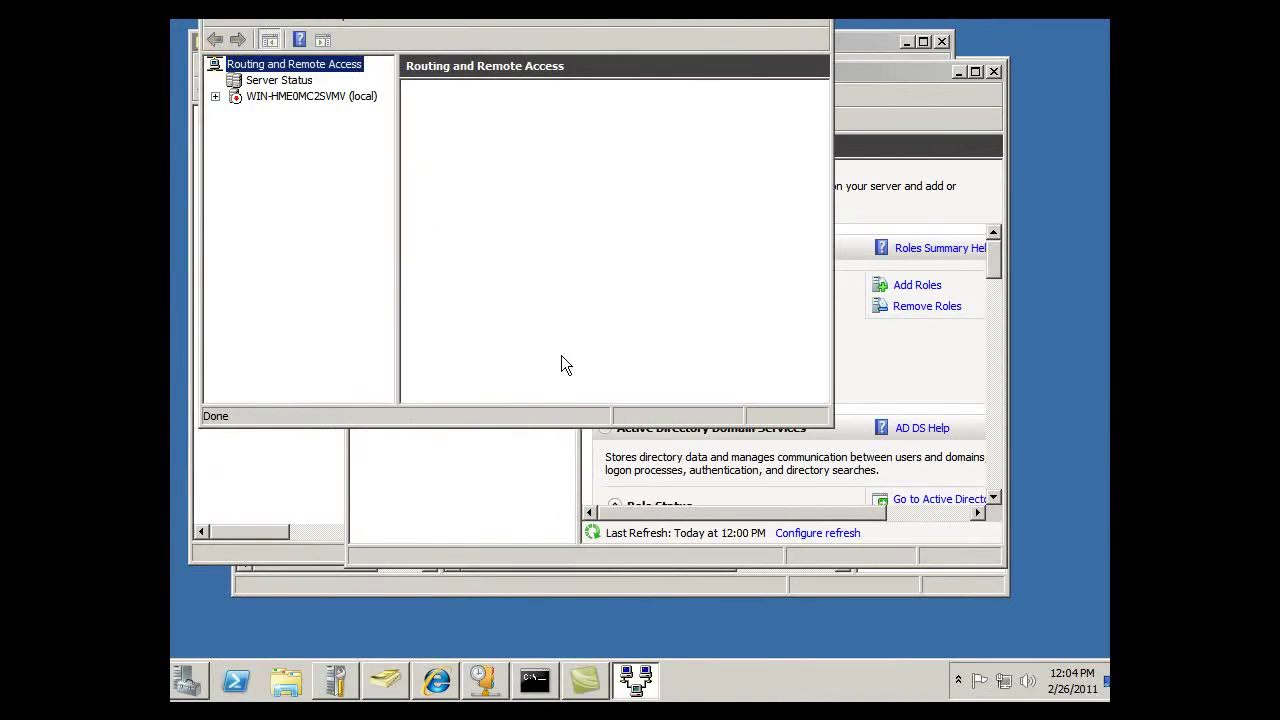
drag(439, 10, 543, 80)
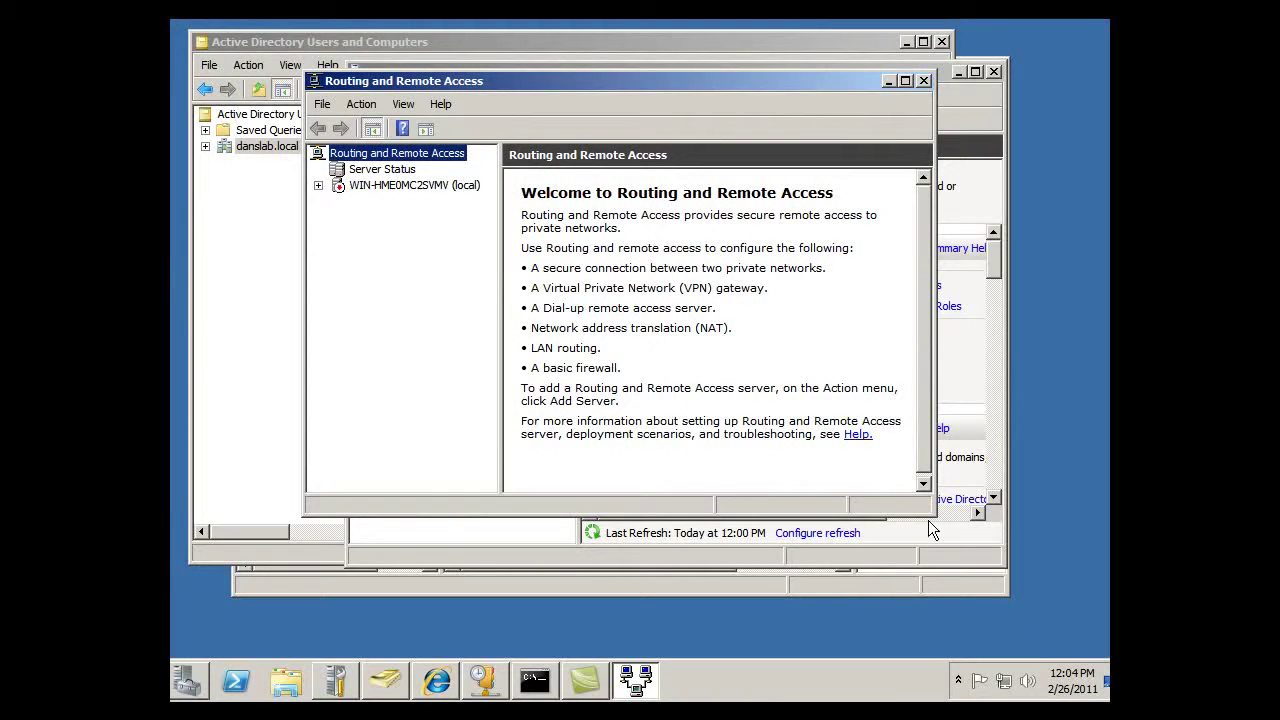
drag(932, 514, 1100, 635)
drag(598, 78, 502, 34)
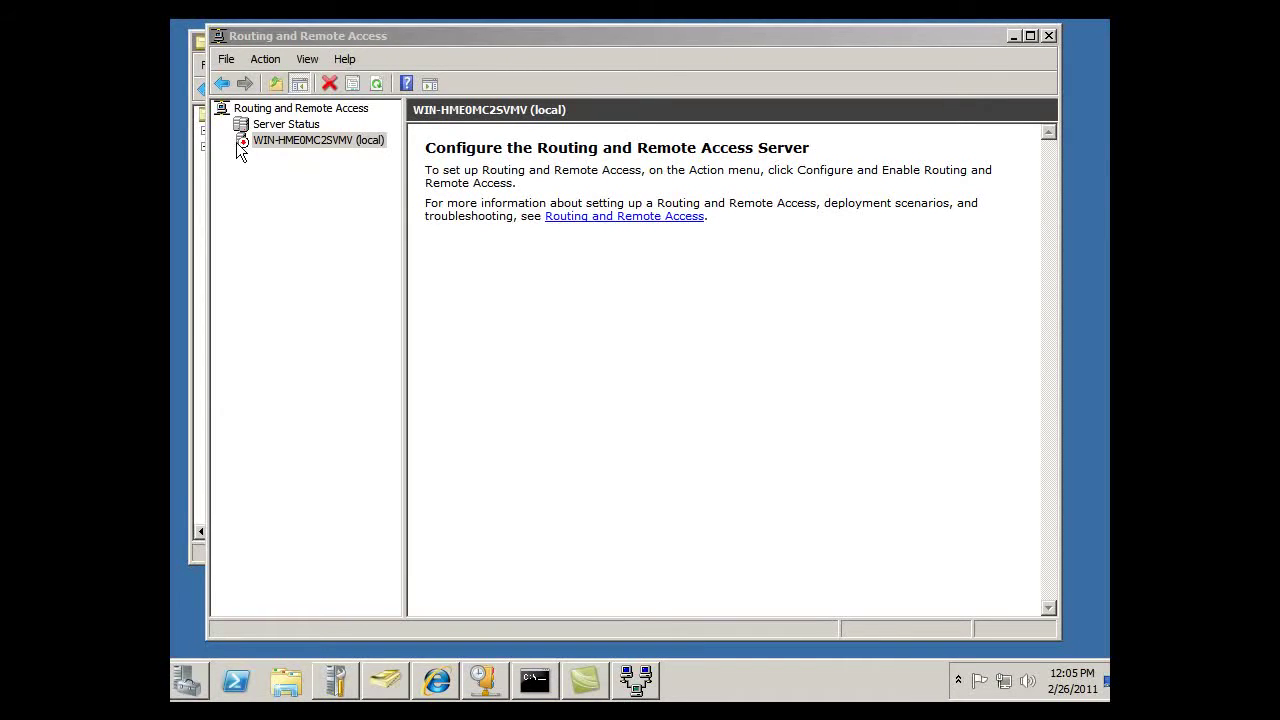
Step: Run Configure and Enable Routing and Remote Access on the local server and pass the welcome page
click(237, 141)
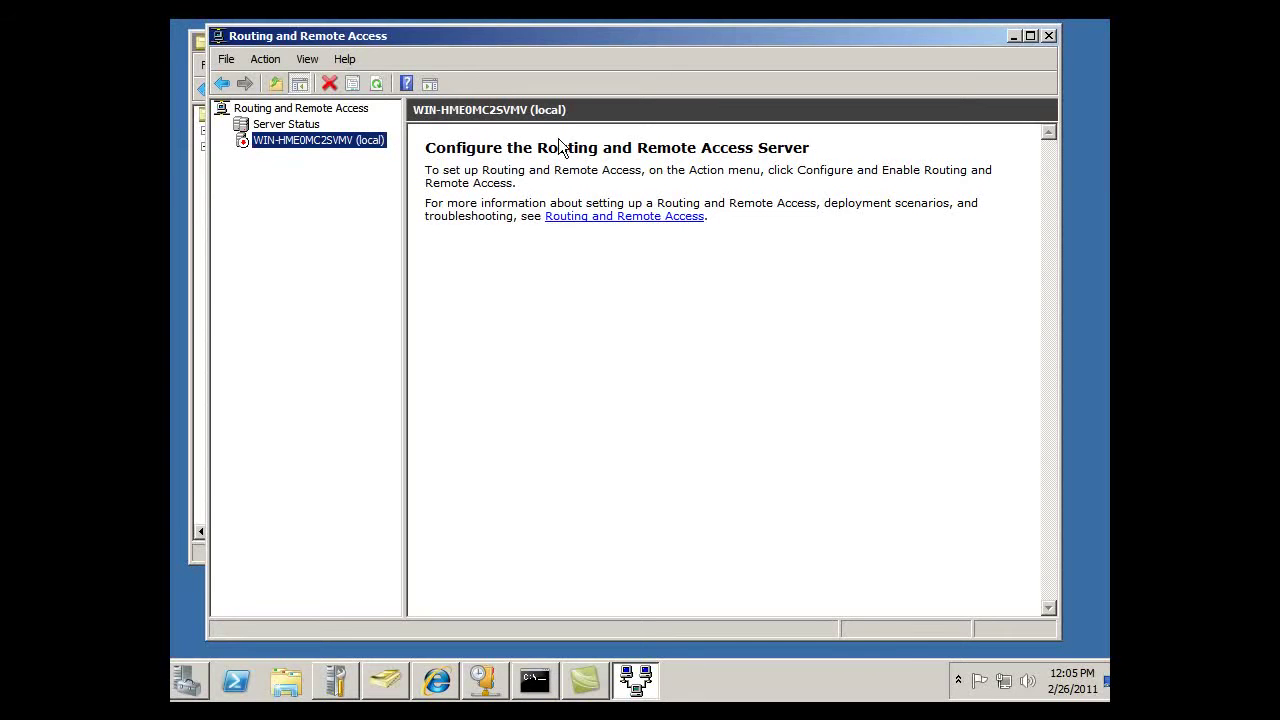
right_click(243, 141)
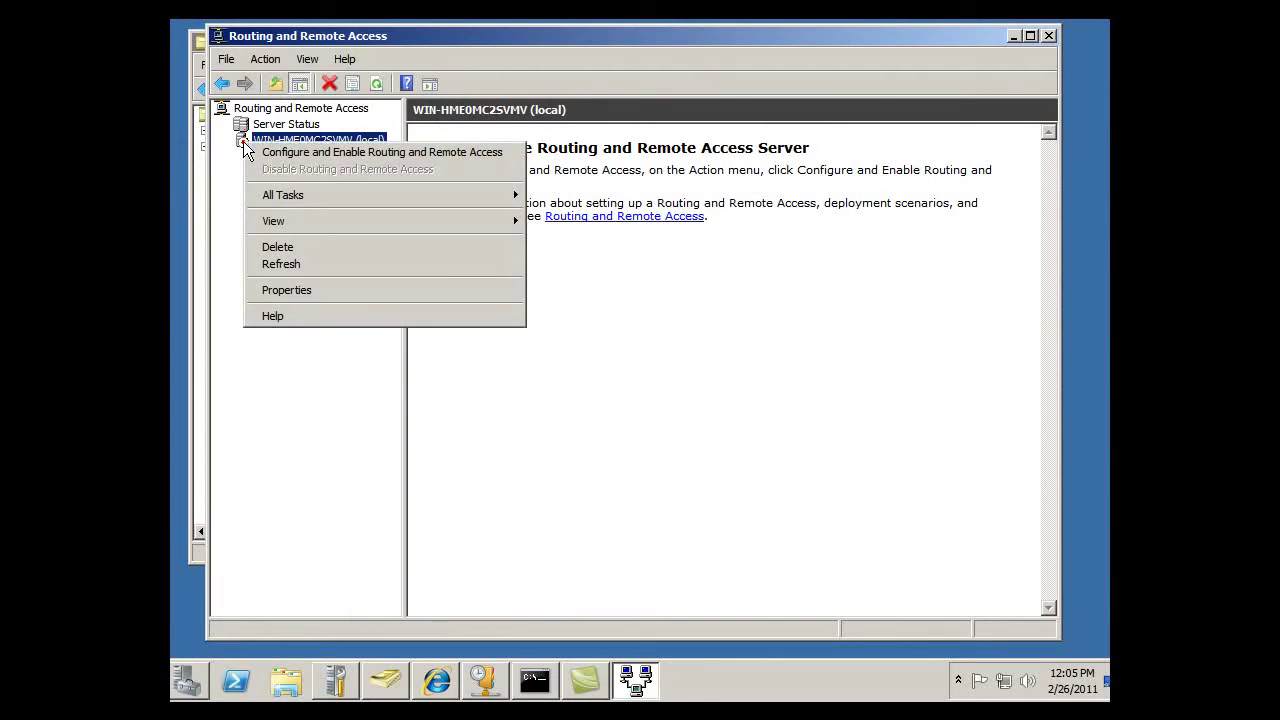
click(297, 155)
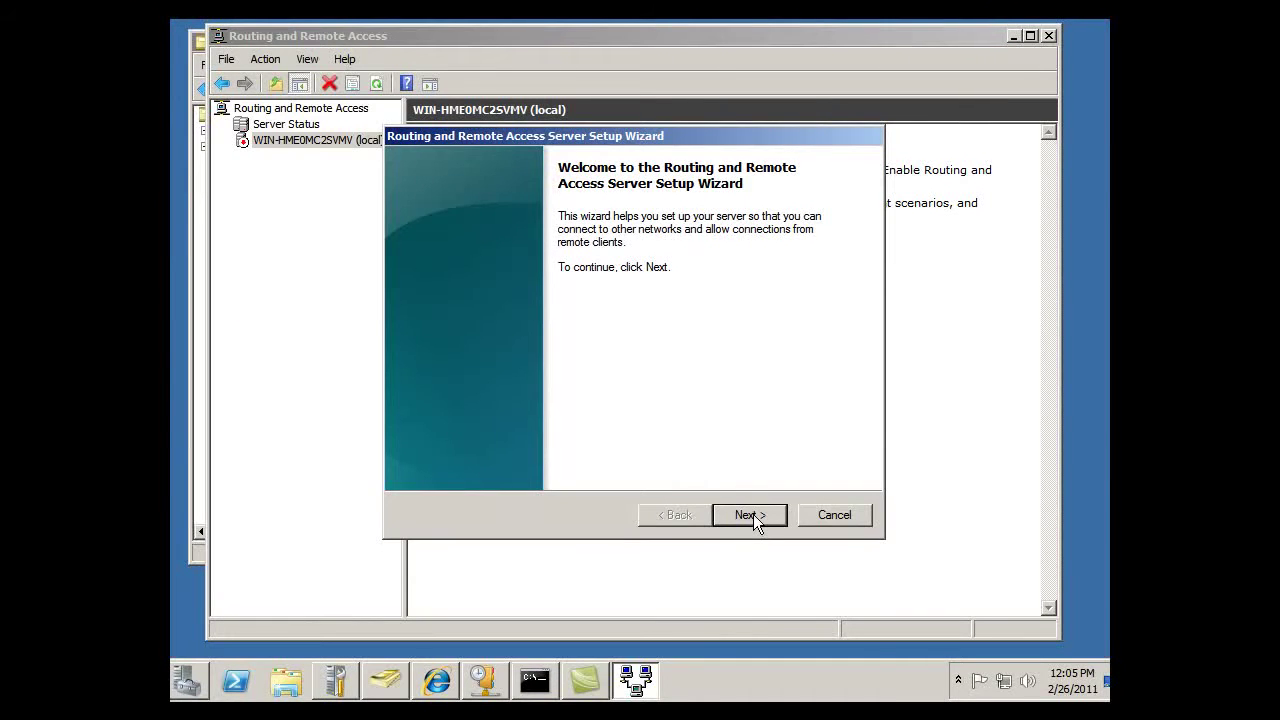
click(750, 515)
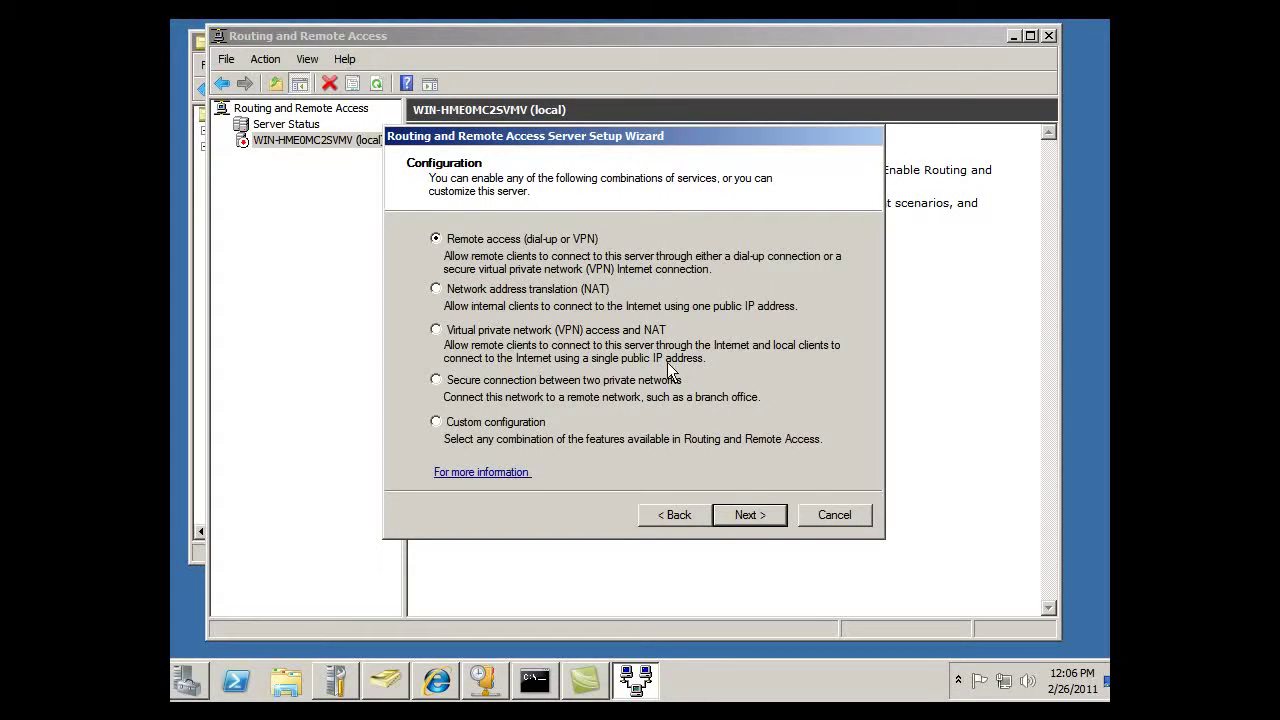
click(758, 518)
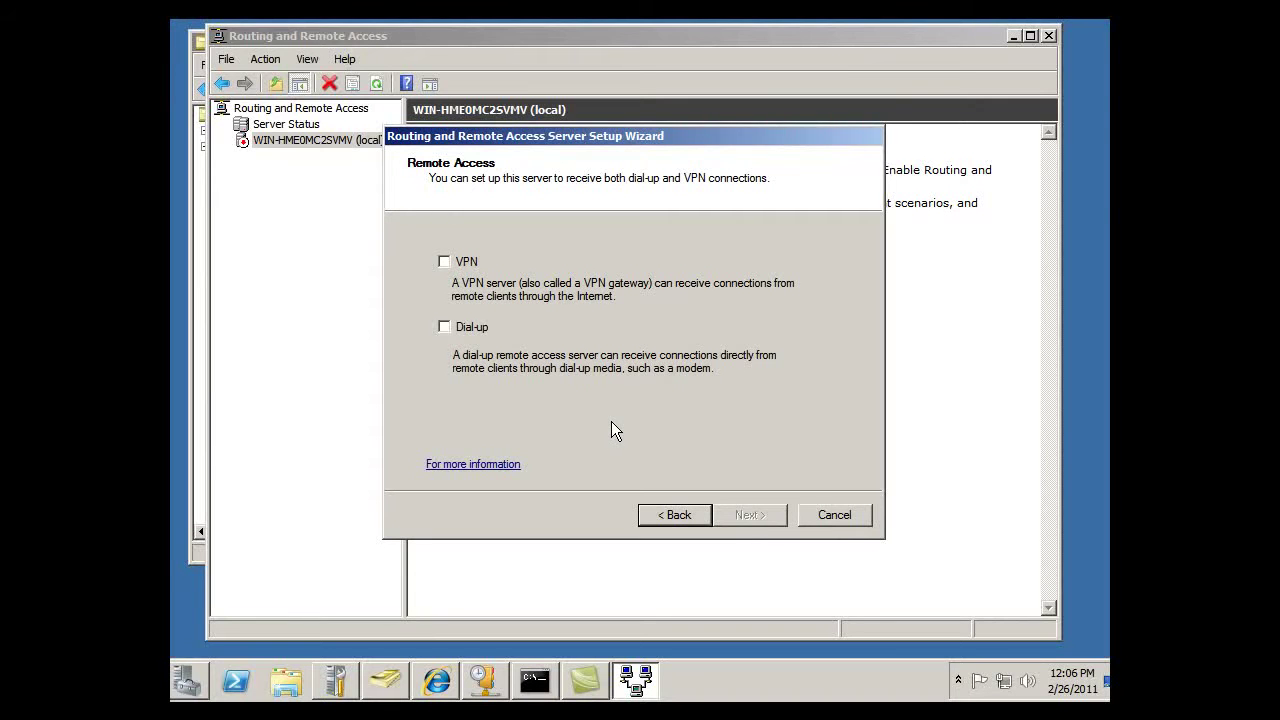
click(445, 262)
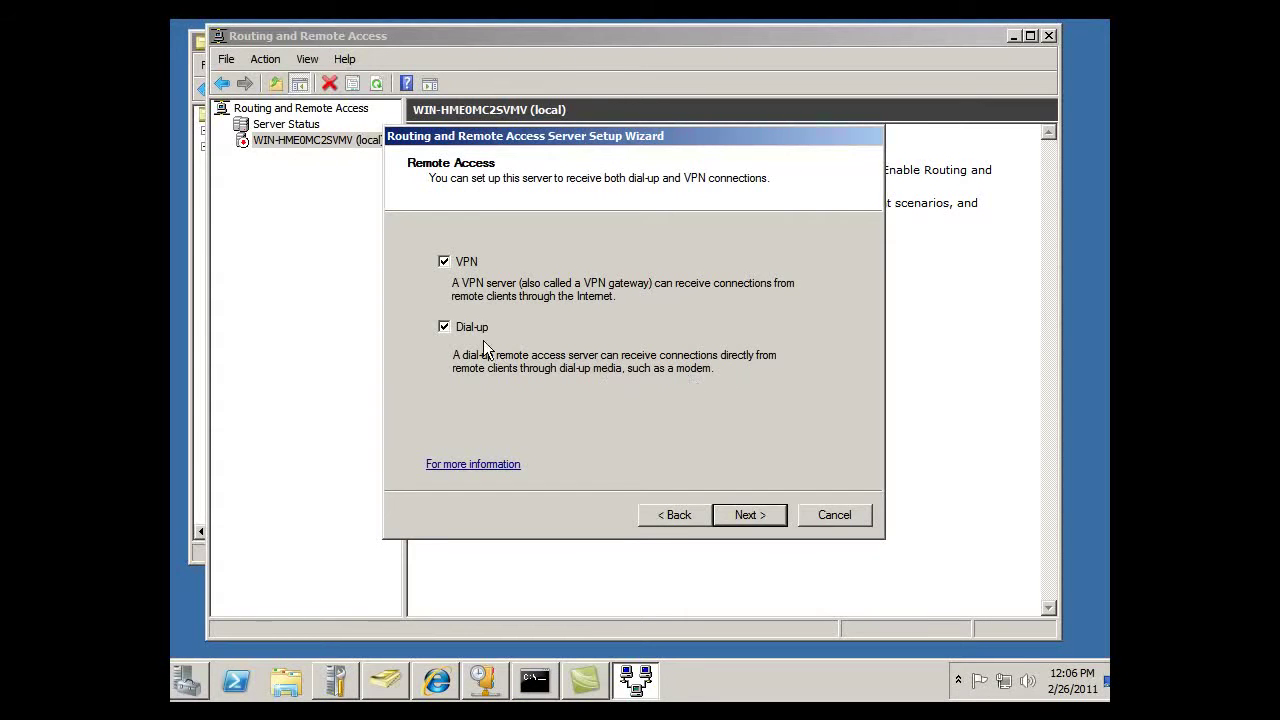
click(444, 327)
click(757, 516)
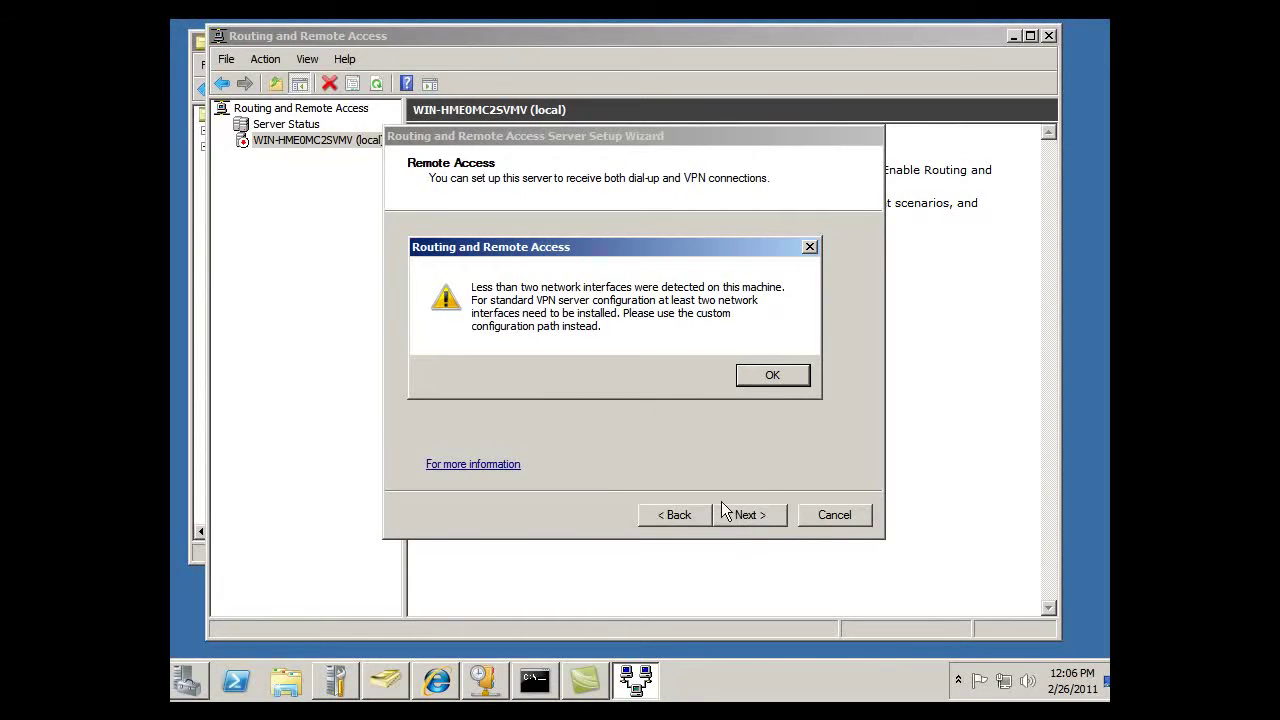
click(770, 377)
click(772, 378)
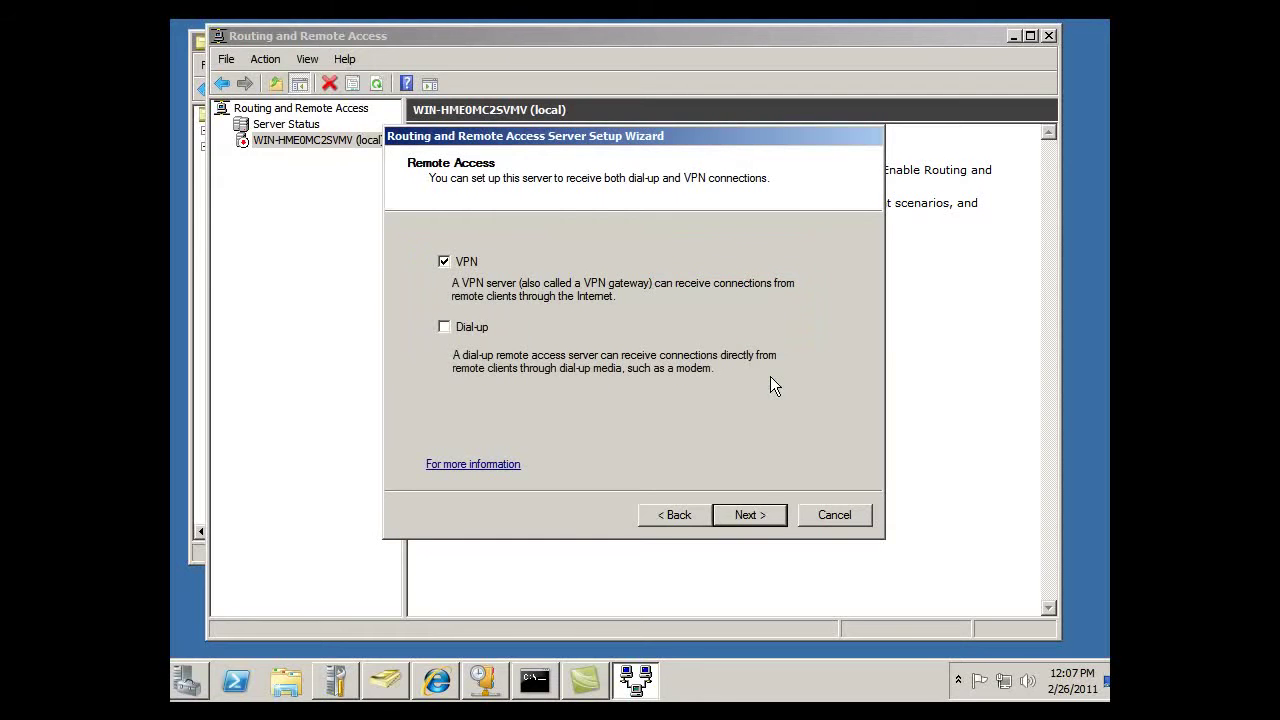
Step: Choose Custom configuration with only VPN access enabled and advance to the completion page
click(672, 515)
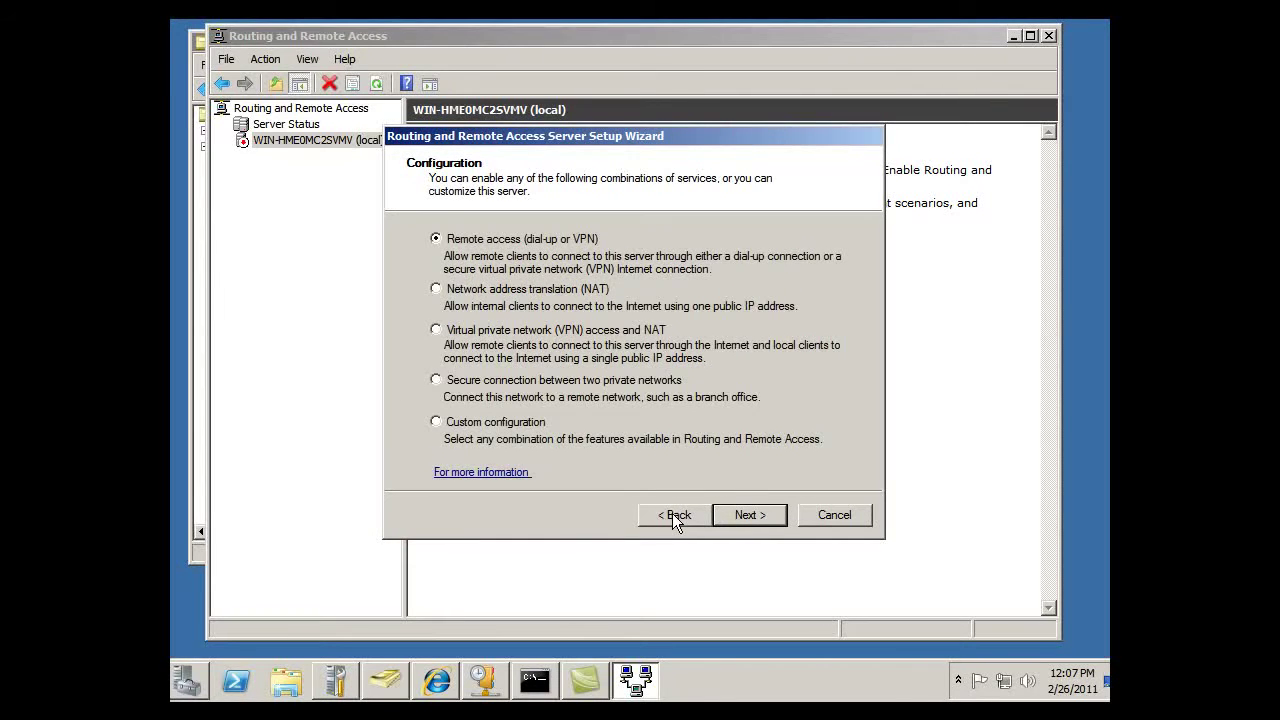
click(436, 421)
click(742, 513)
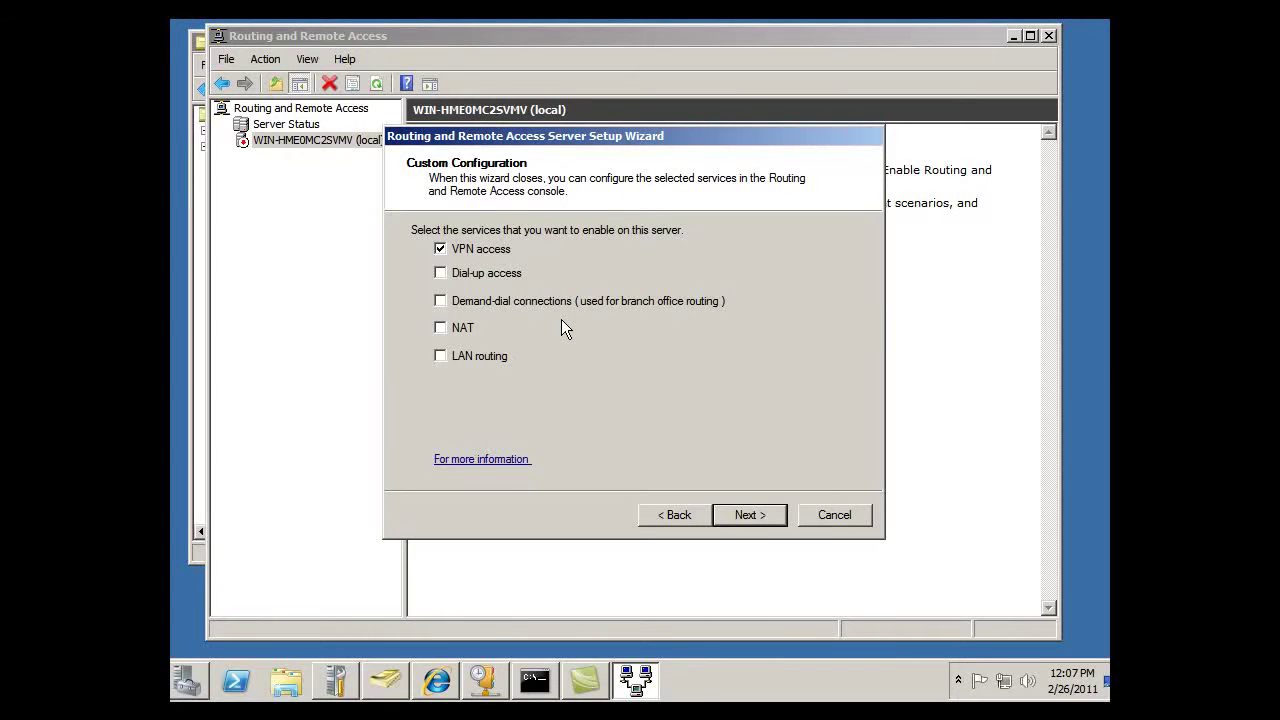
click(759, 516)
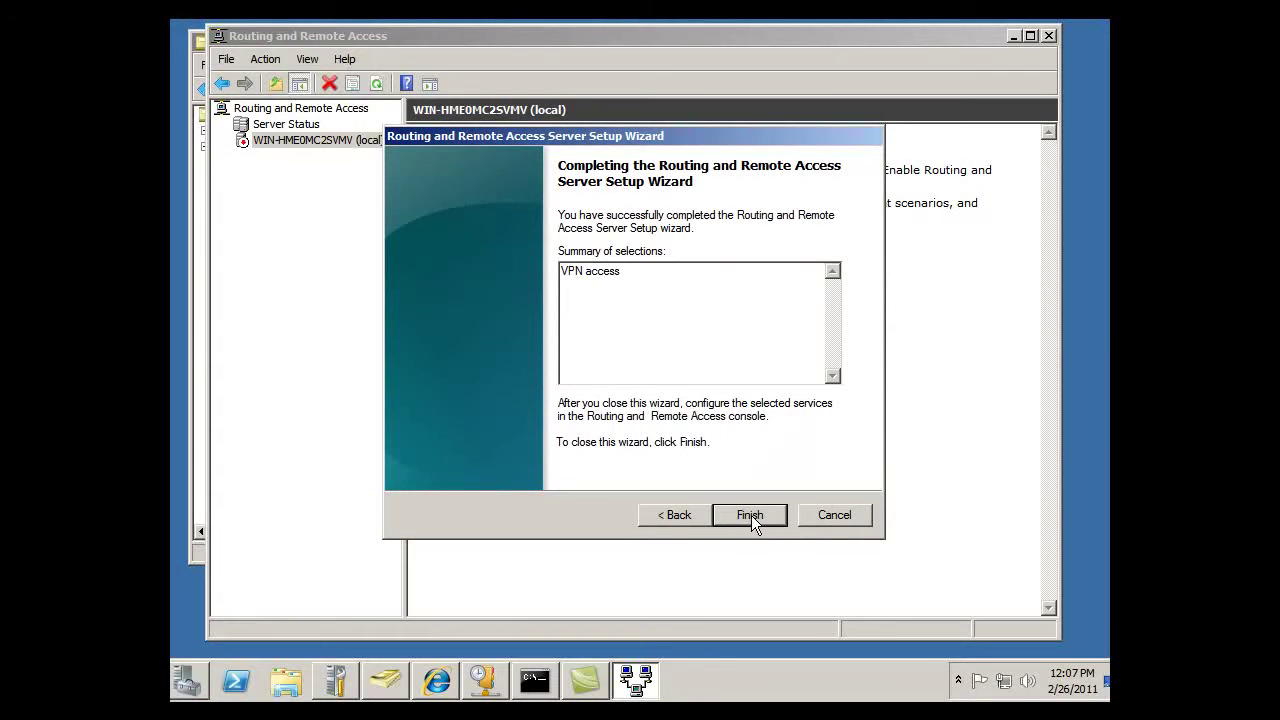
Step: Finish the wizard, accept the connection request policy notice, and start the Routing and Remote Access service
click(753, 515)
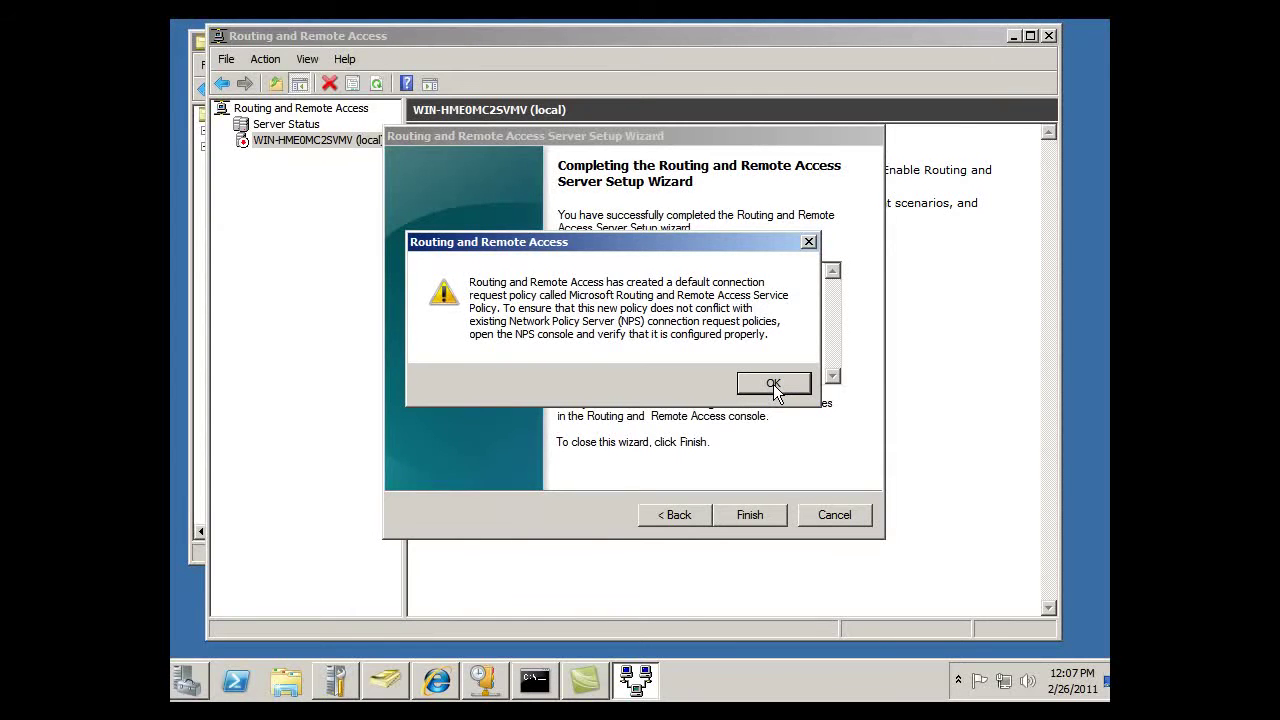
click(774, 384)
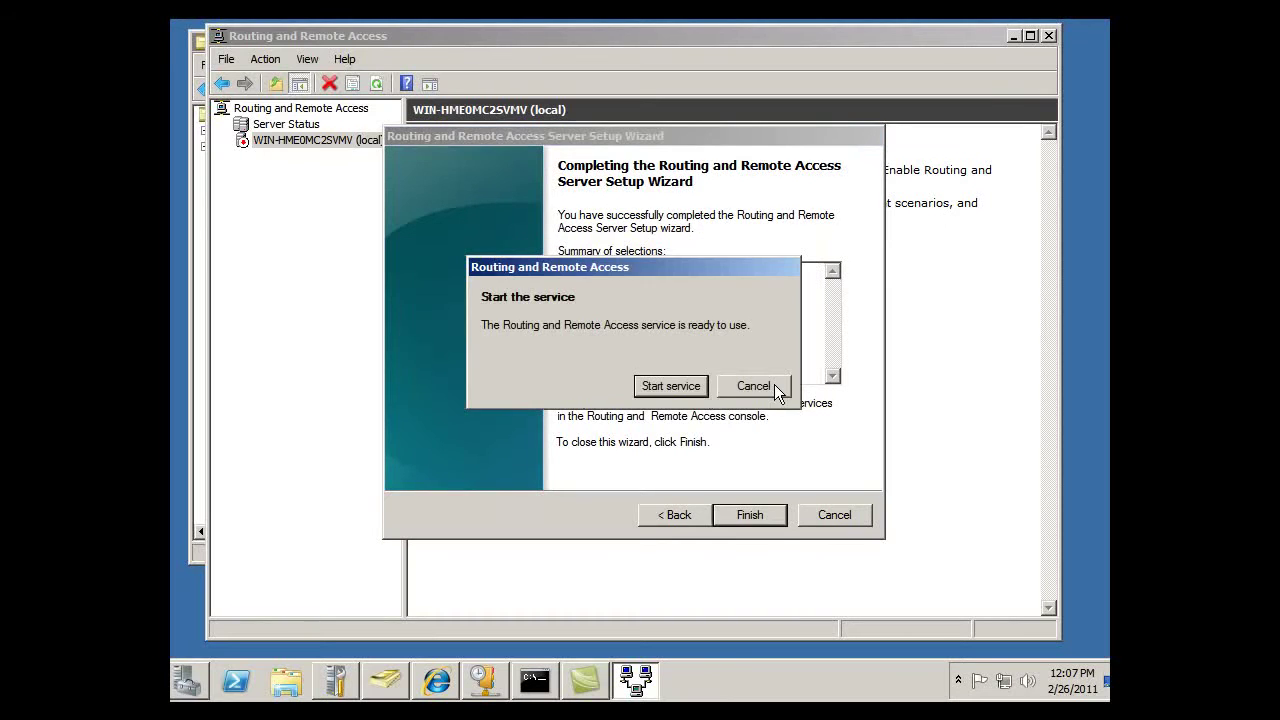
click(668, 390)
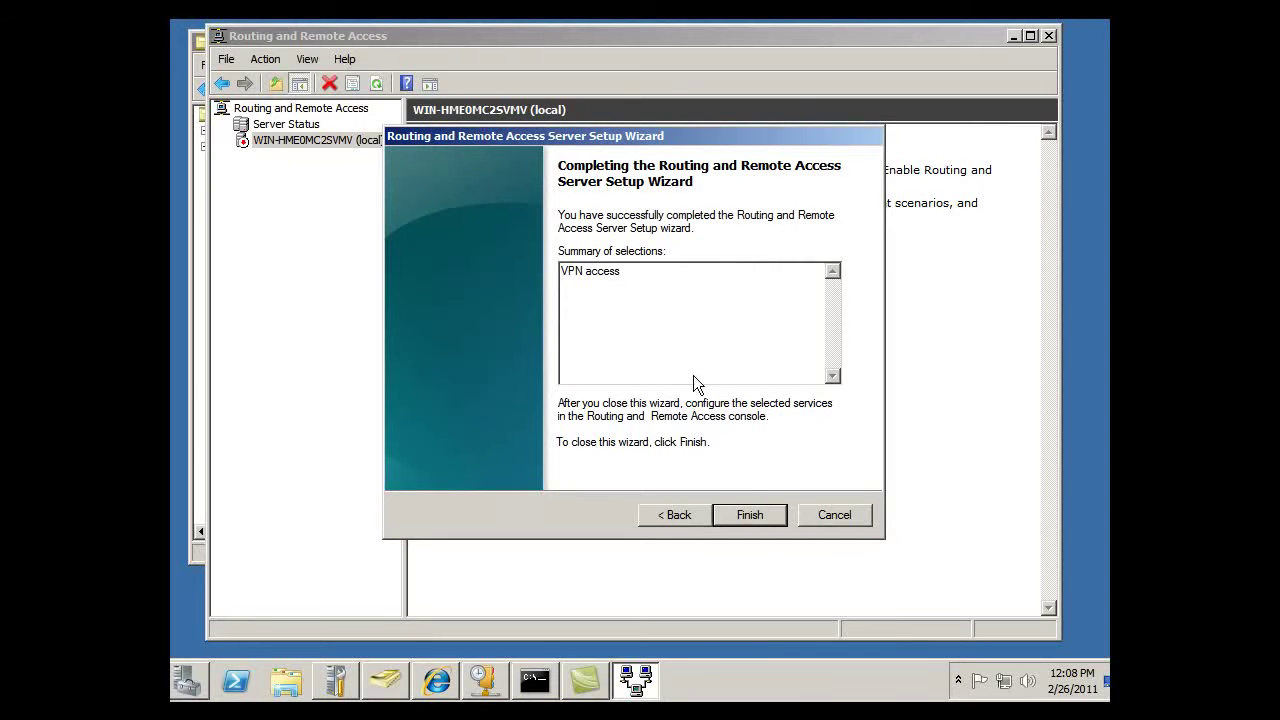
click(749, 515)
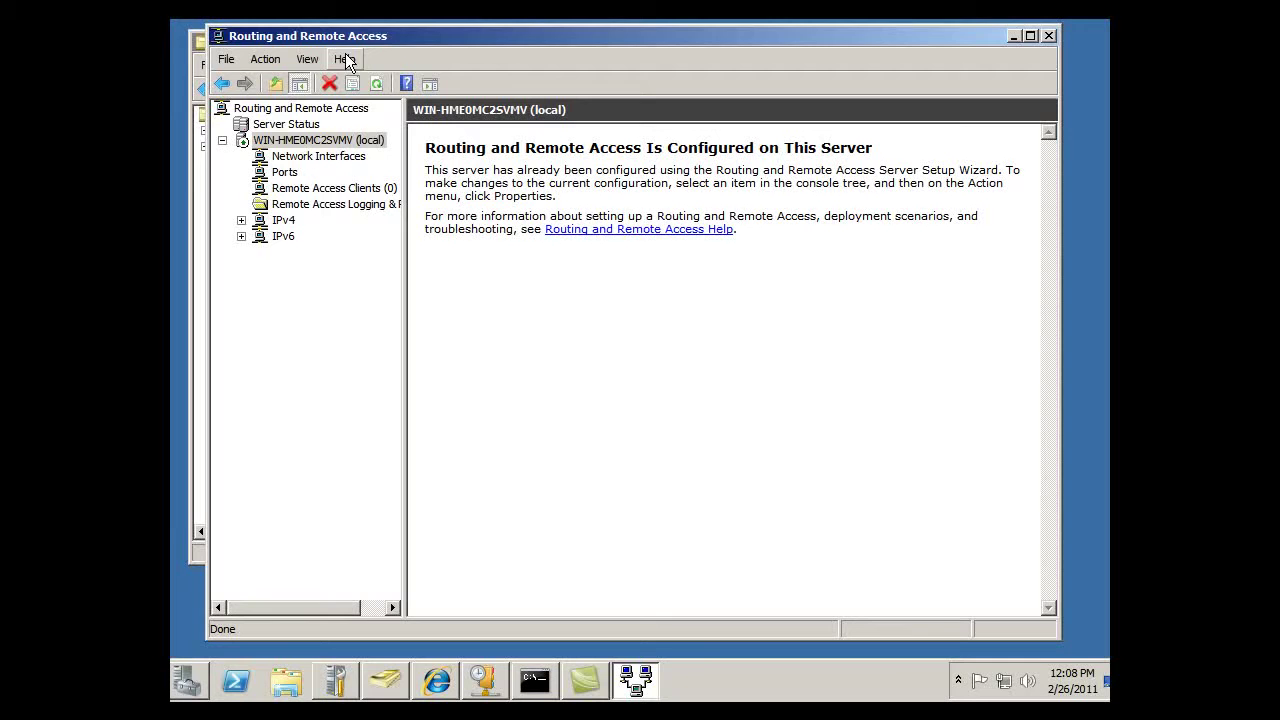
mouse_move(407, 31)
mouse_down()
mouse_move(423, 49)
mouse_move(416, 38)
mouse_up()
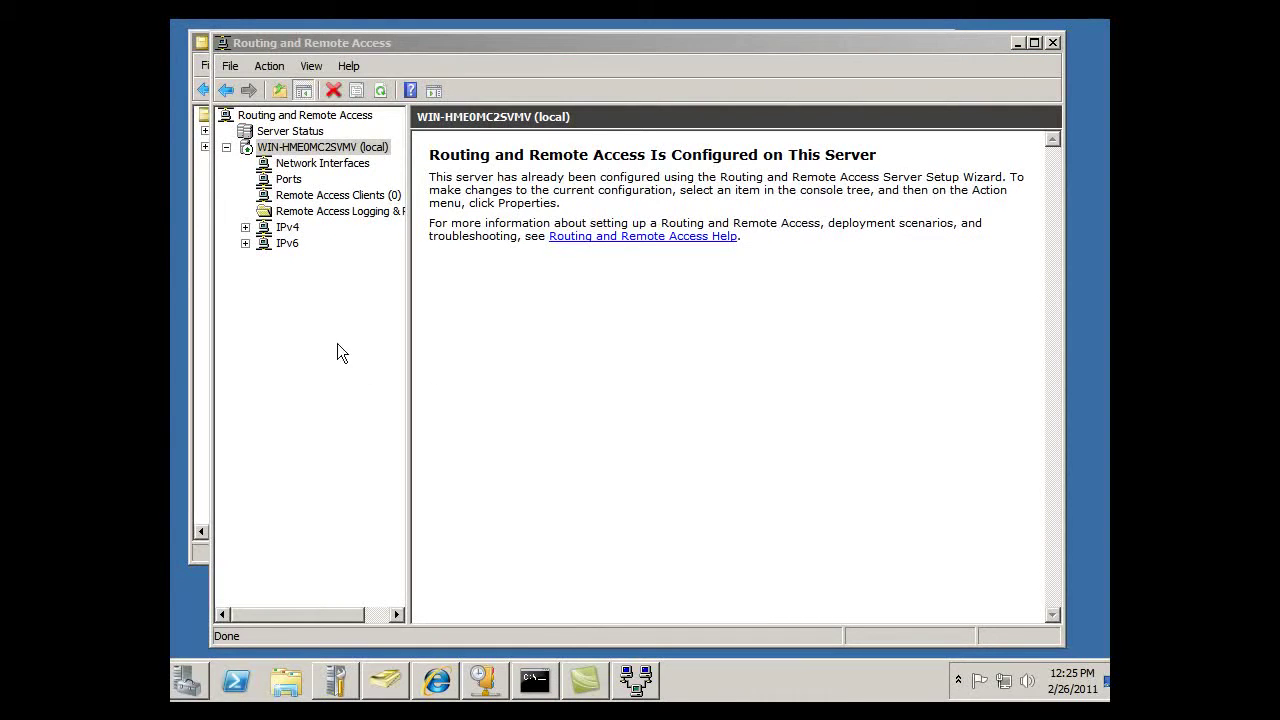
Step: Open the local server's Properties and view its Security settings
right_click(242, 148)
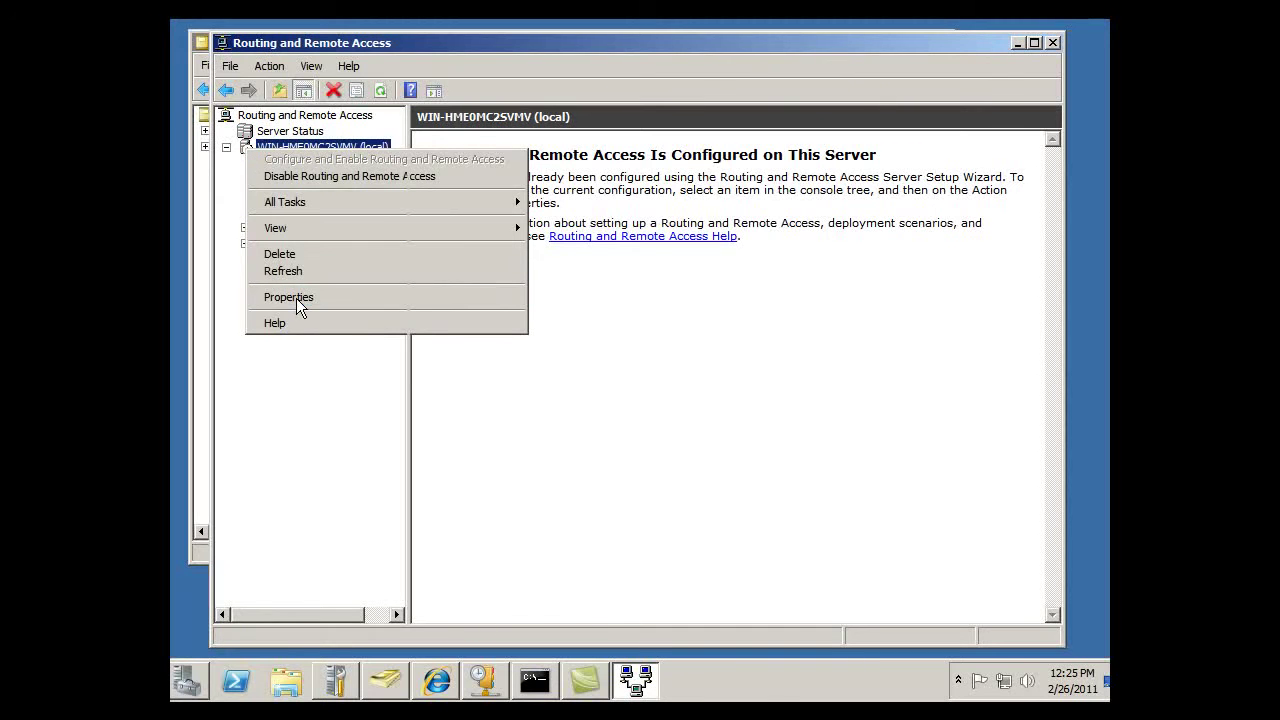
click(296, 298)
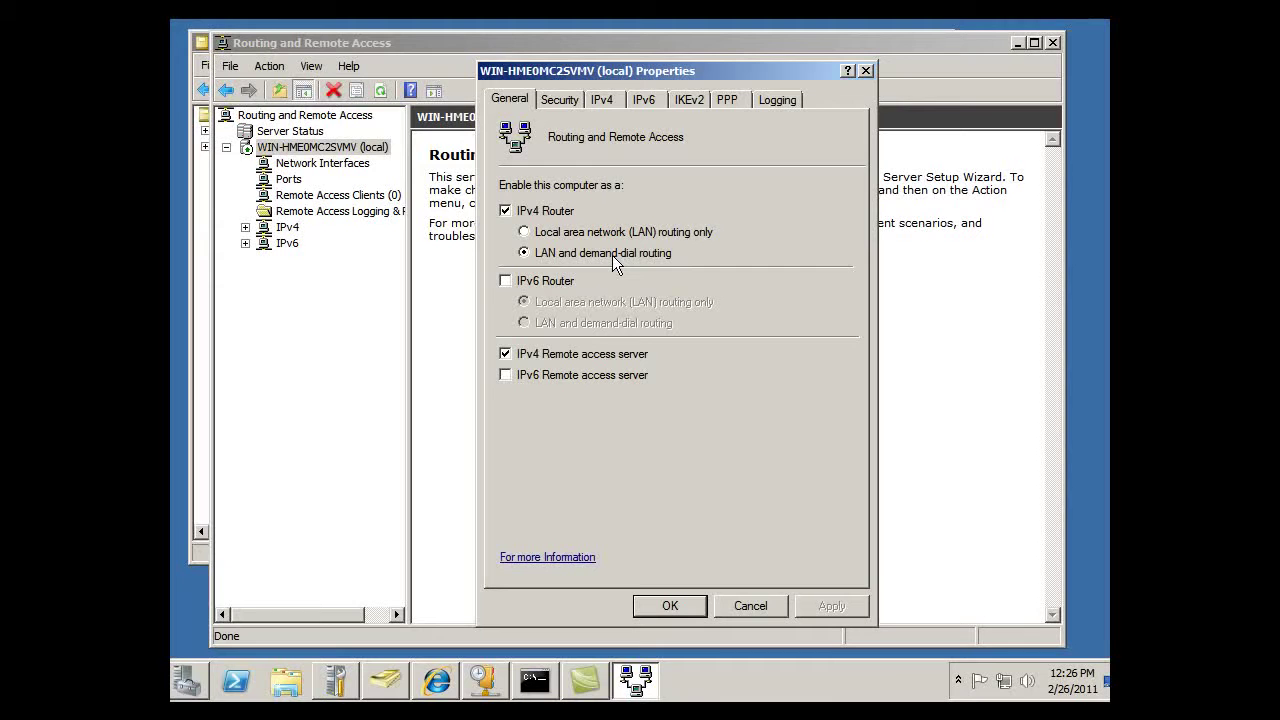
click(558, 100)
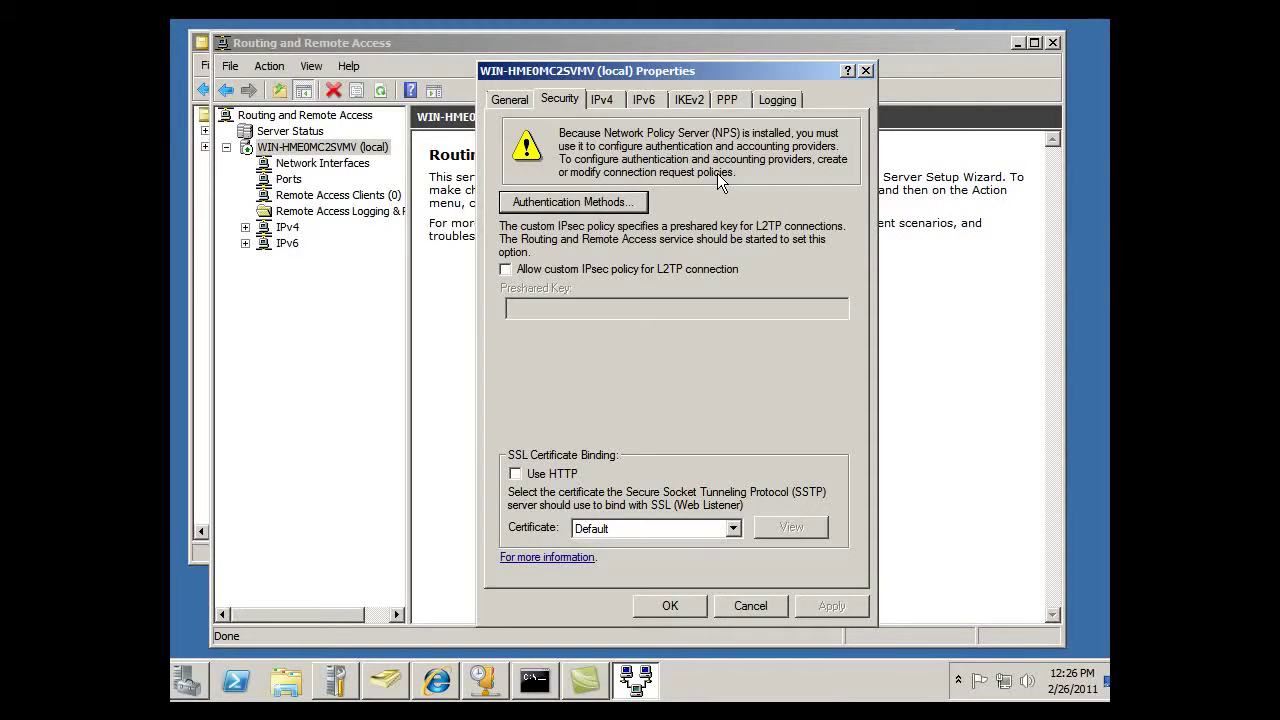
Step: Keep EAP and MS-CHAP v2 authentication, leave custom L2TP IPsec policy unchecked, then view IPv4 settings
click(616, 205)
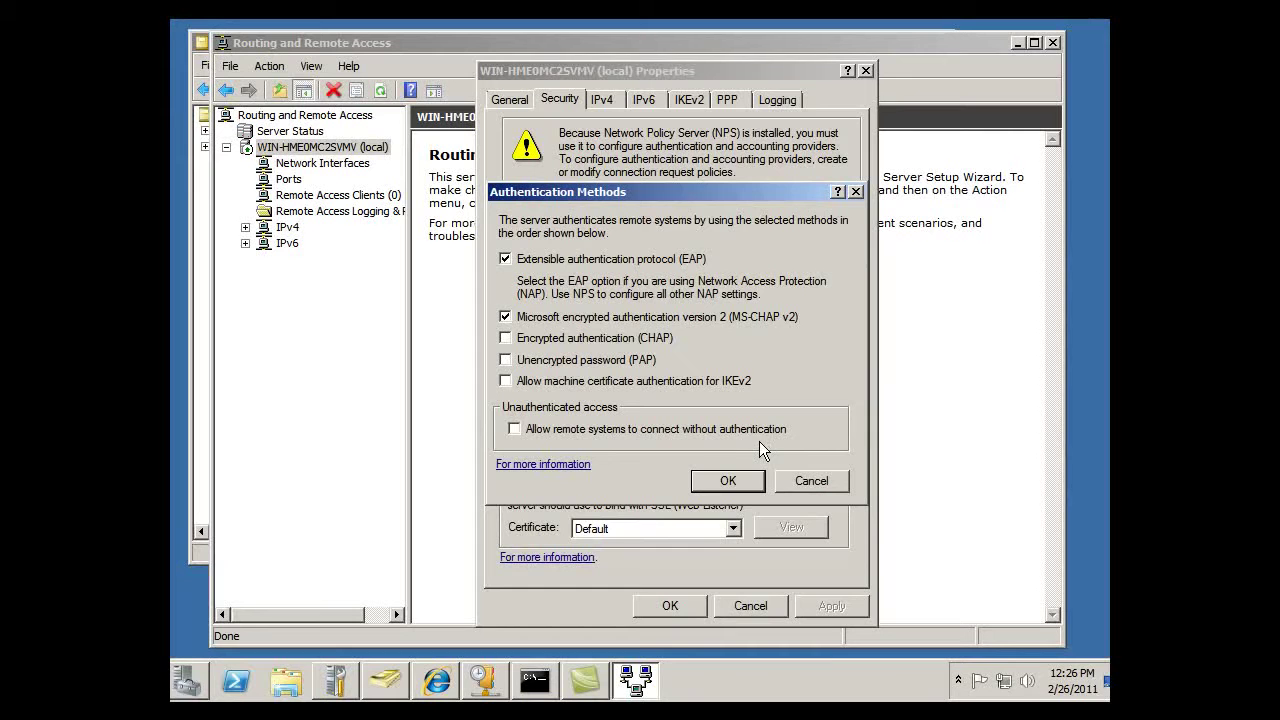
click(733, 484)
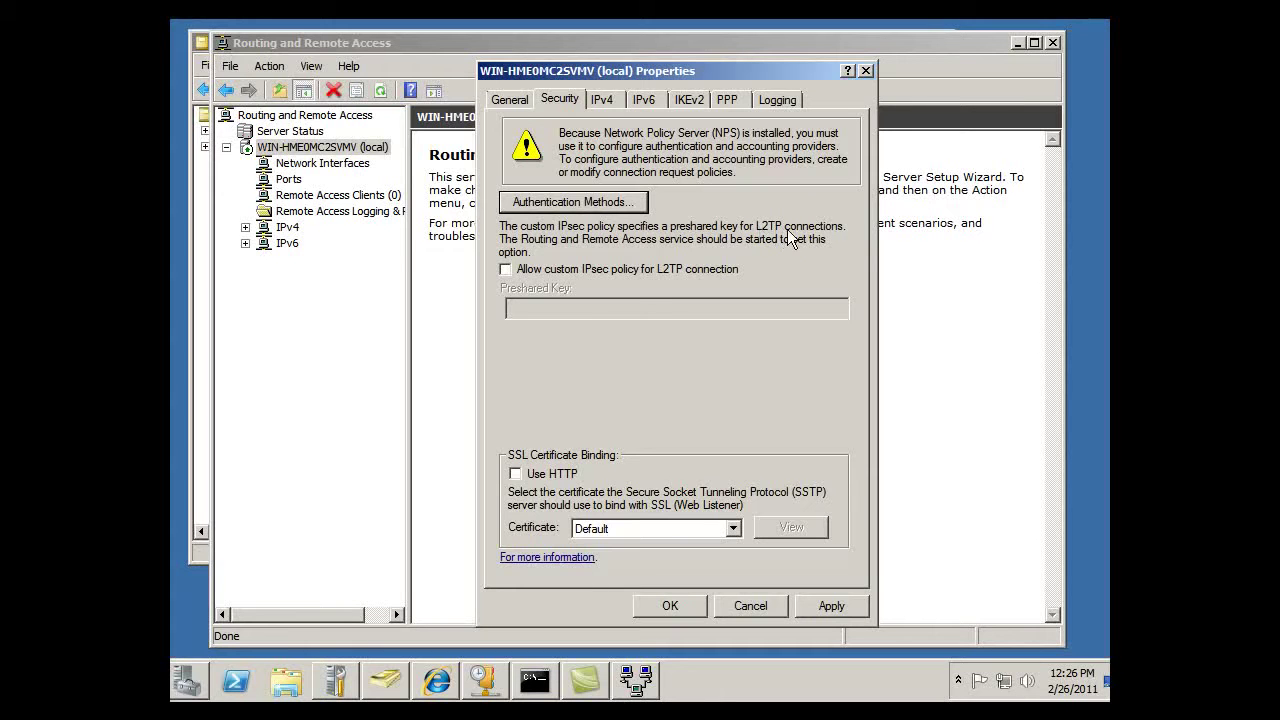
click(506, 270)
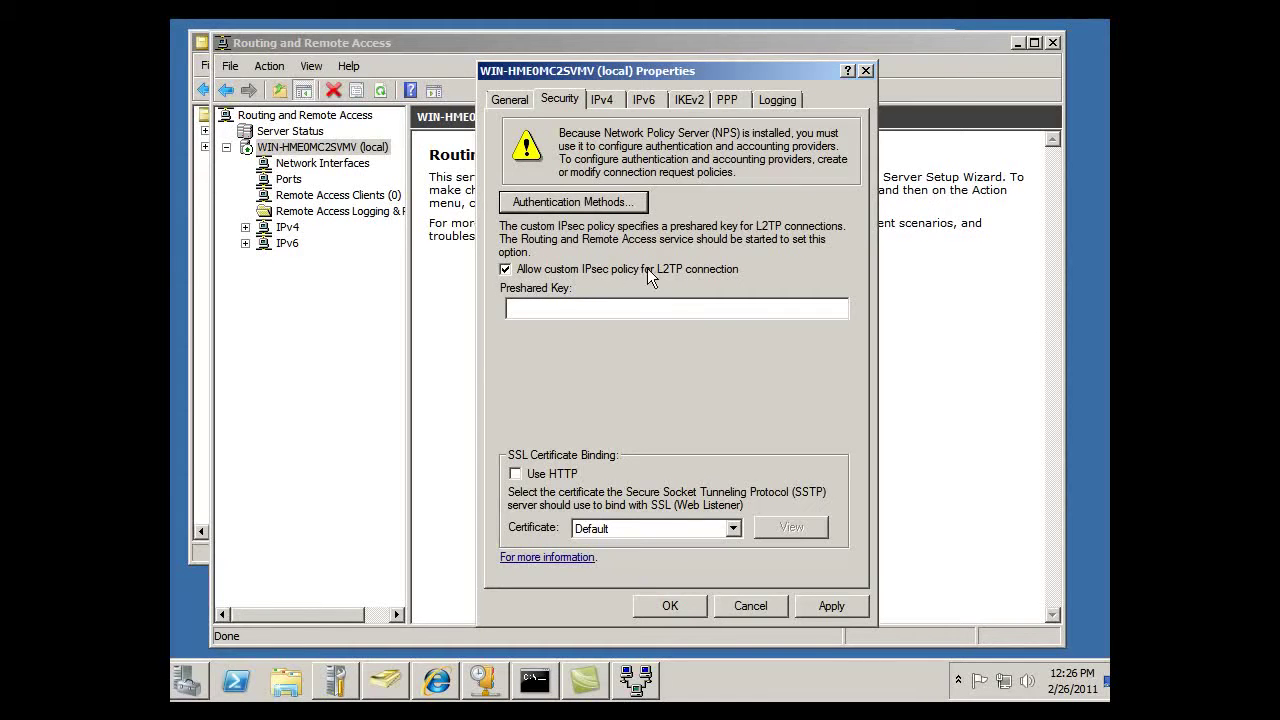
click(526, 307)
click(505, 269)
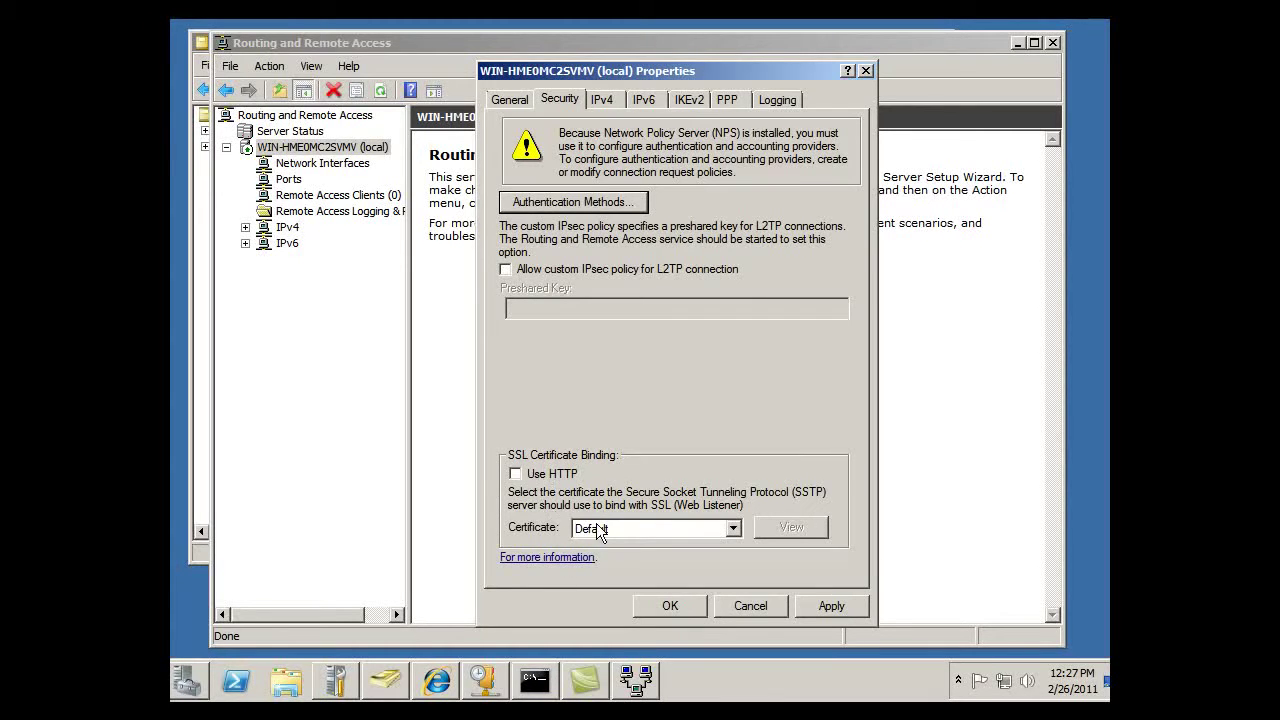
click(601, 100)
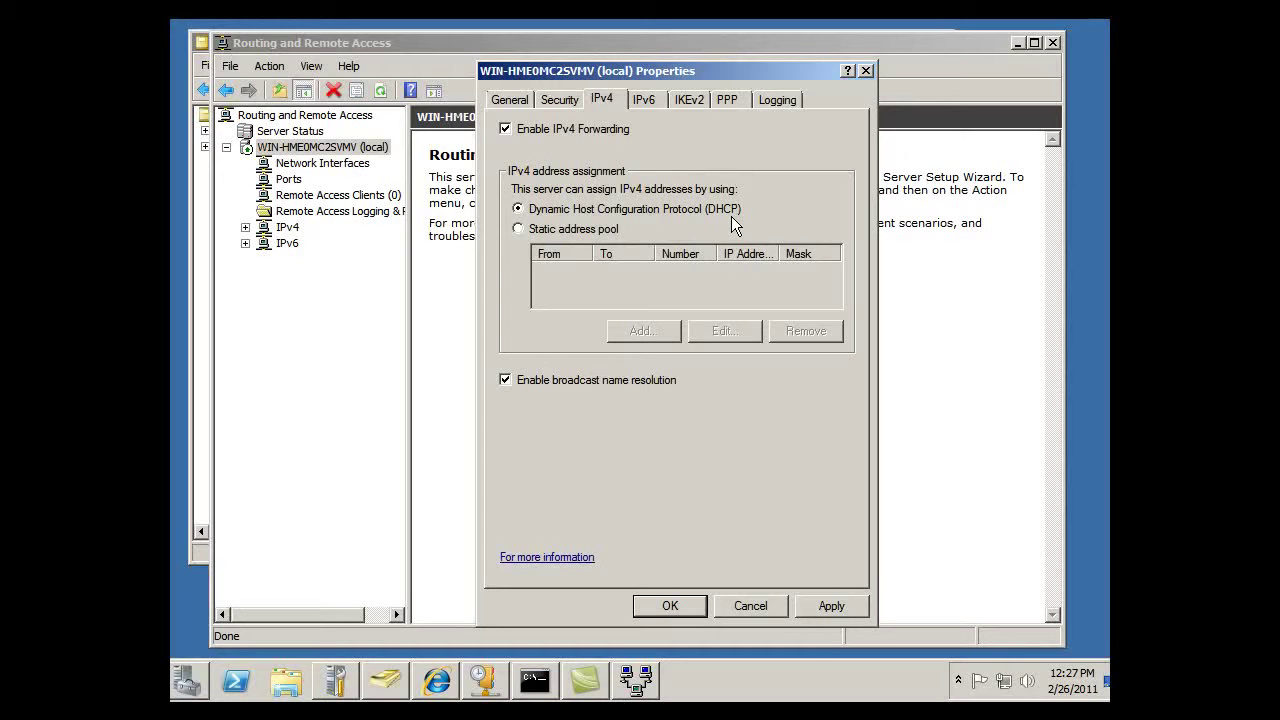
Step: Switch to a static address pool and add a range starting at 192.168.1.151
click(518, 230)
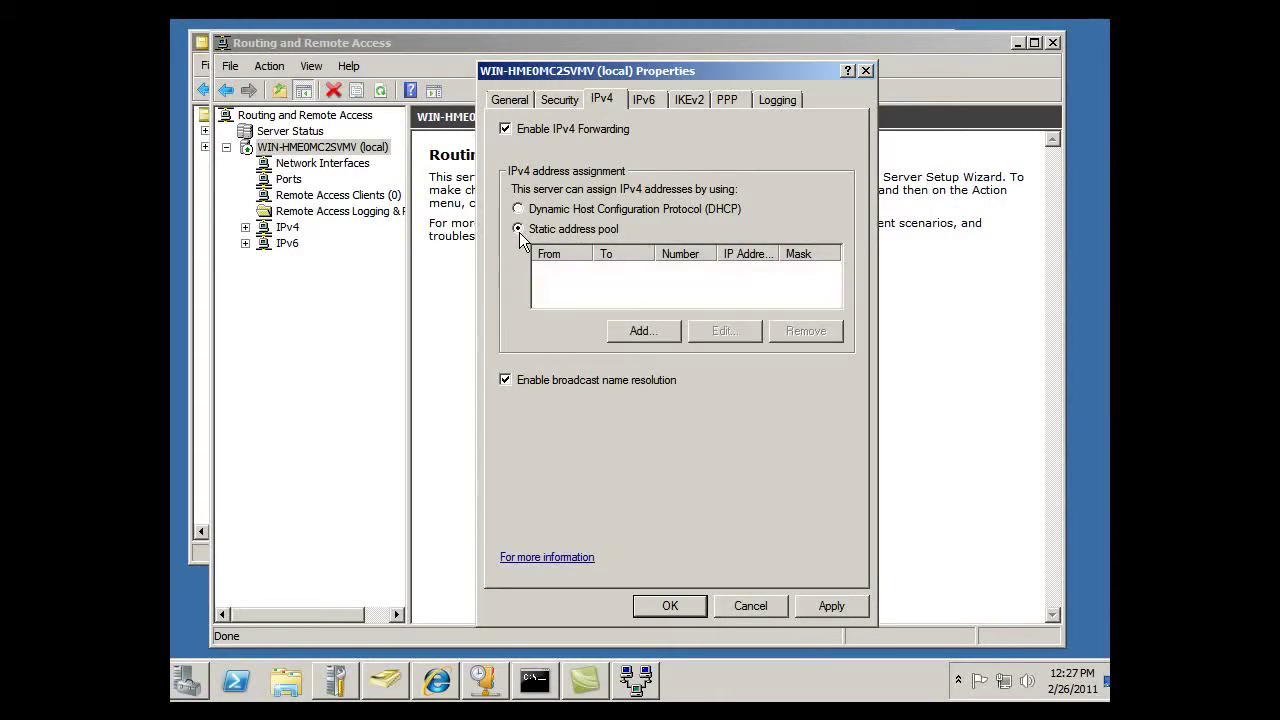
click(640, 331)
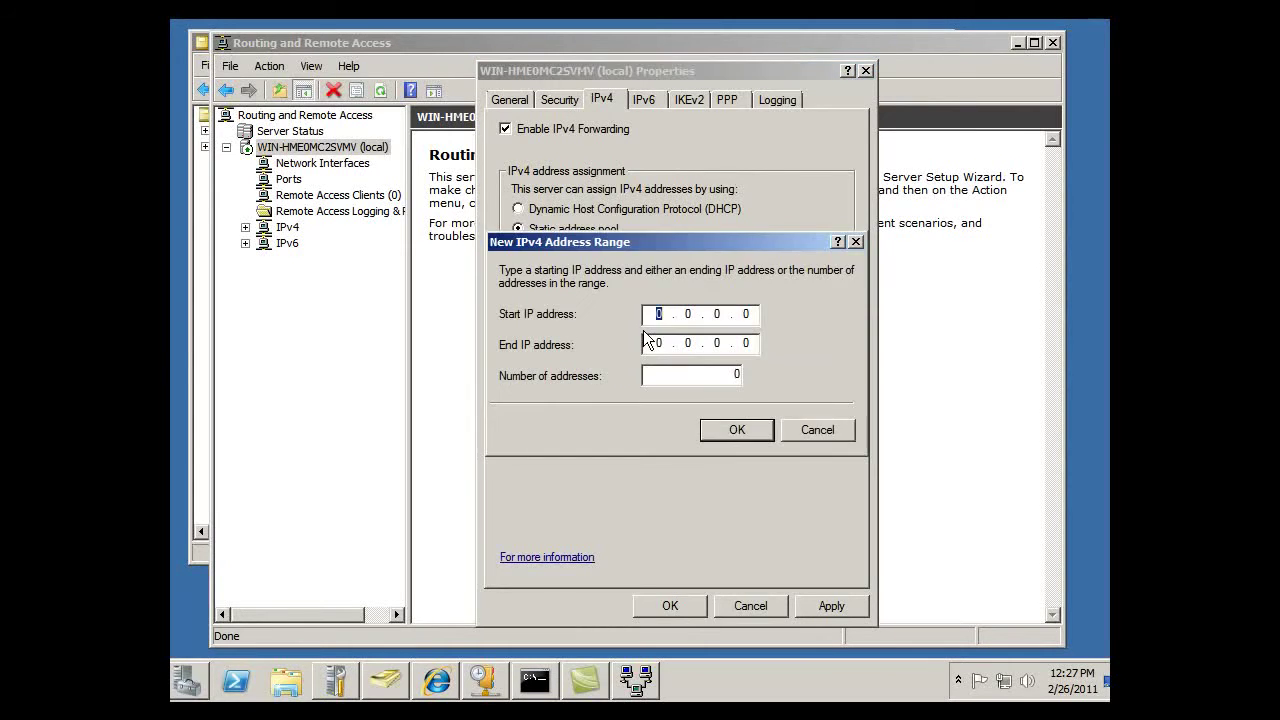
text(192.168.1)
key(period)
text(151)
double_click(658, 314)
Step: Set the range's end address to 192.168.1.155 and confirm the five-address range
click(660, 345)
text(192.168.)
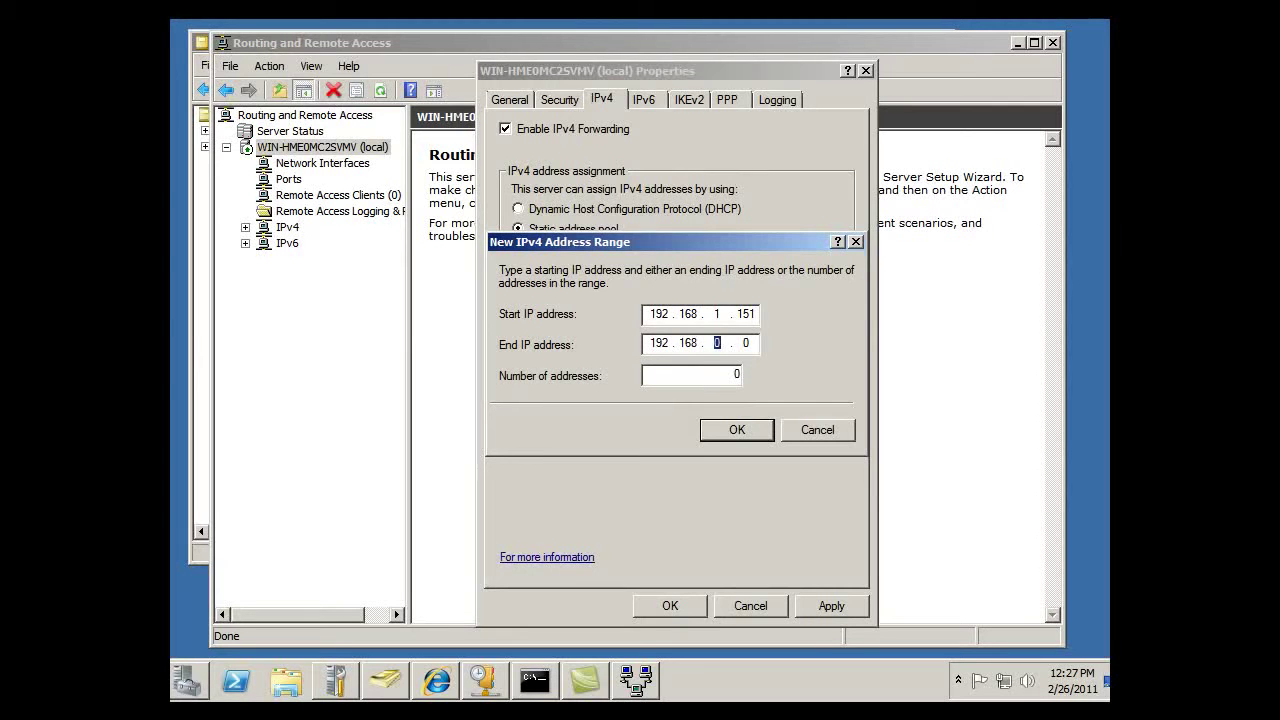
text(1)
key(period)
text(152)
key(BackSpace)
text(5)
click(737, 431)
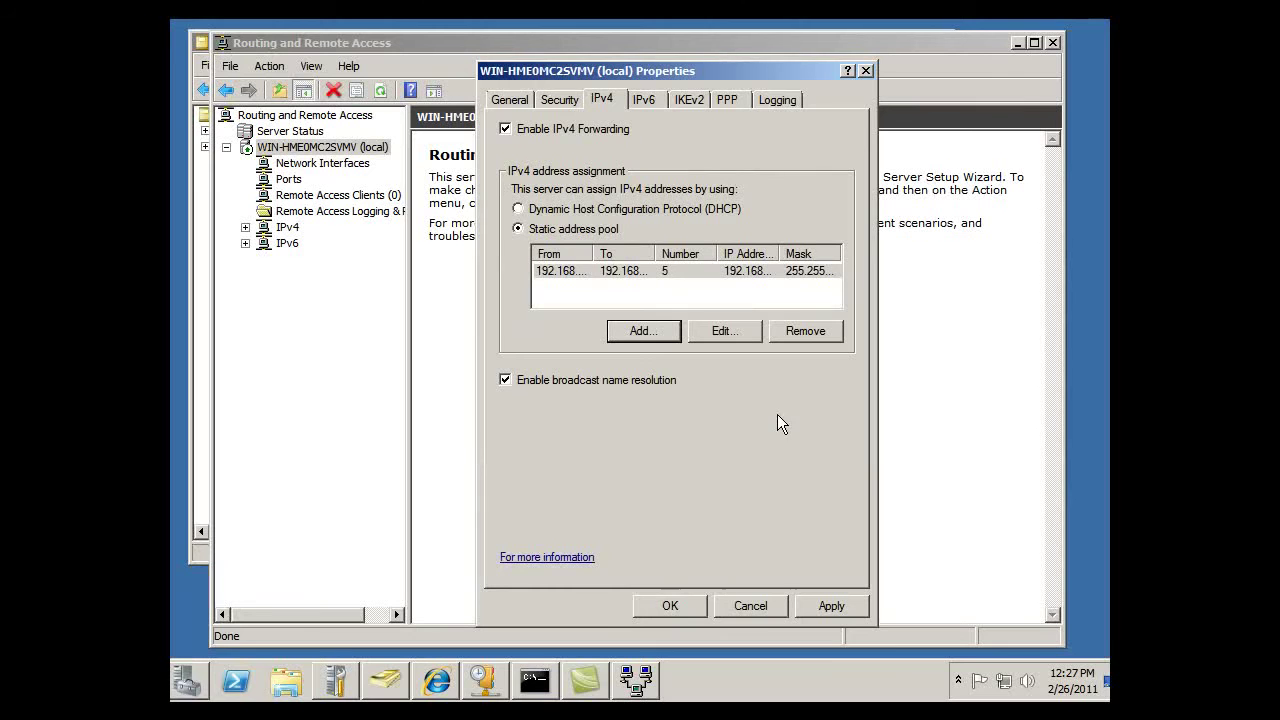
click(485, 690)
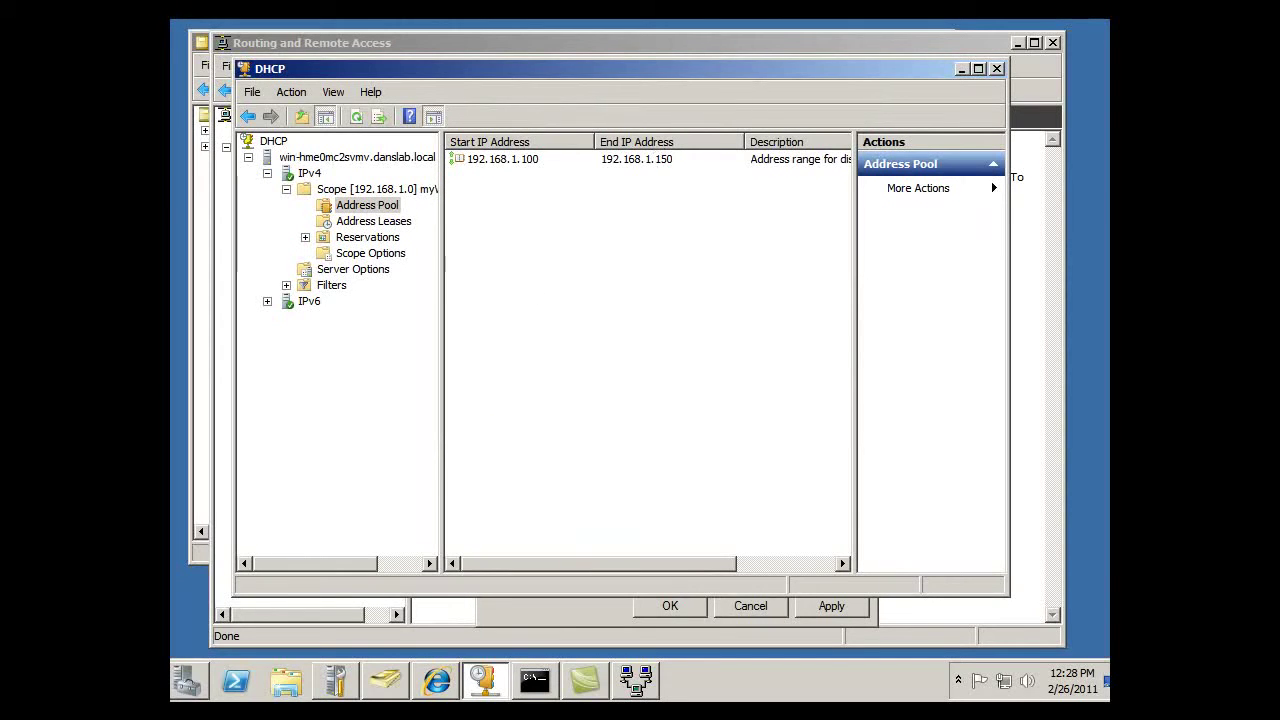
click(632, 42)
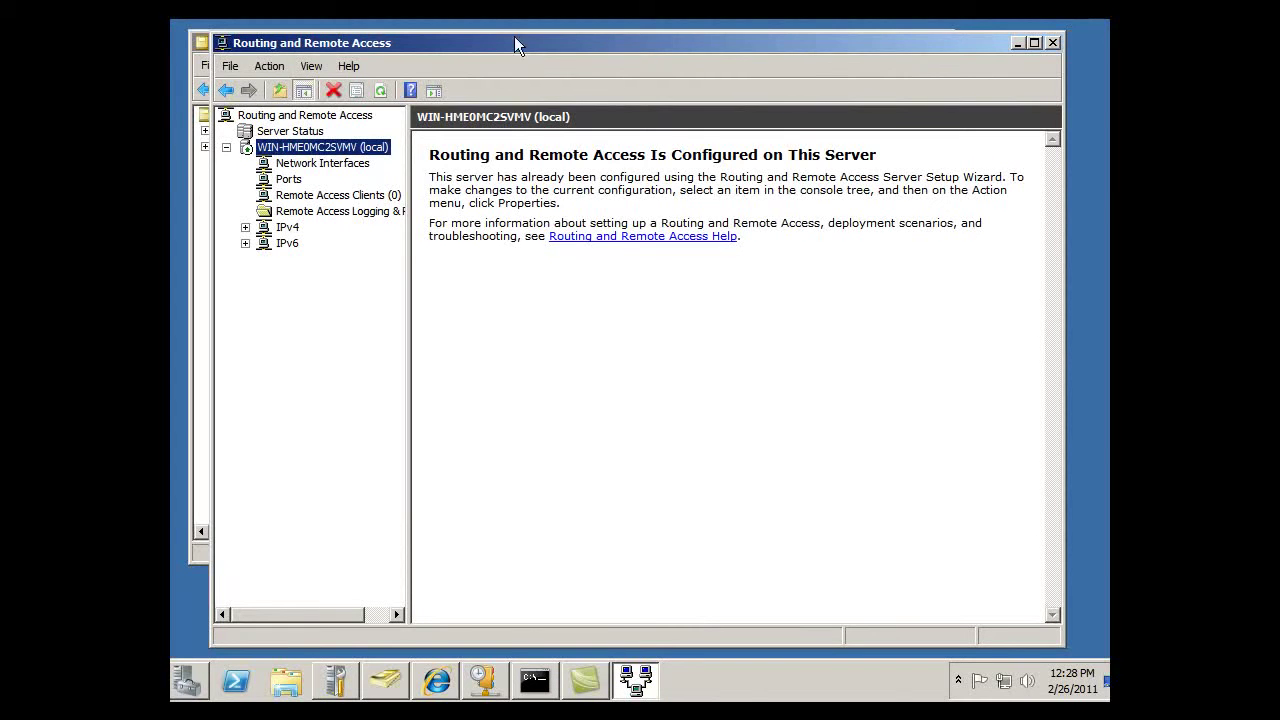
drag(516, 42, 555, 47)
right_click(325, 149)
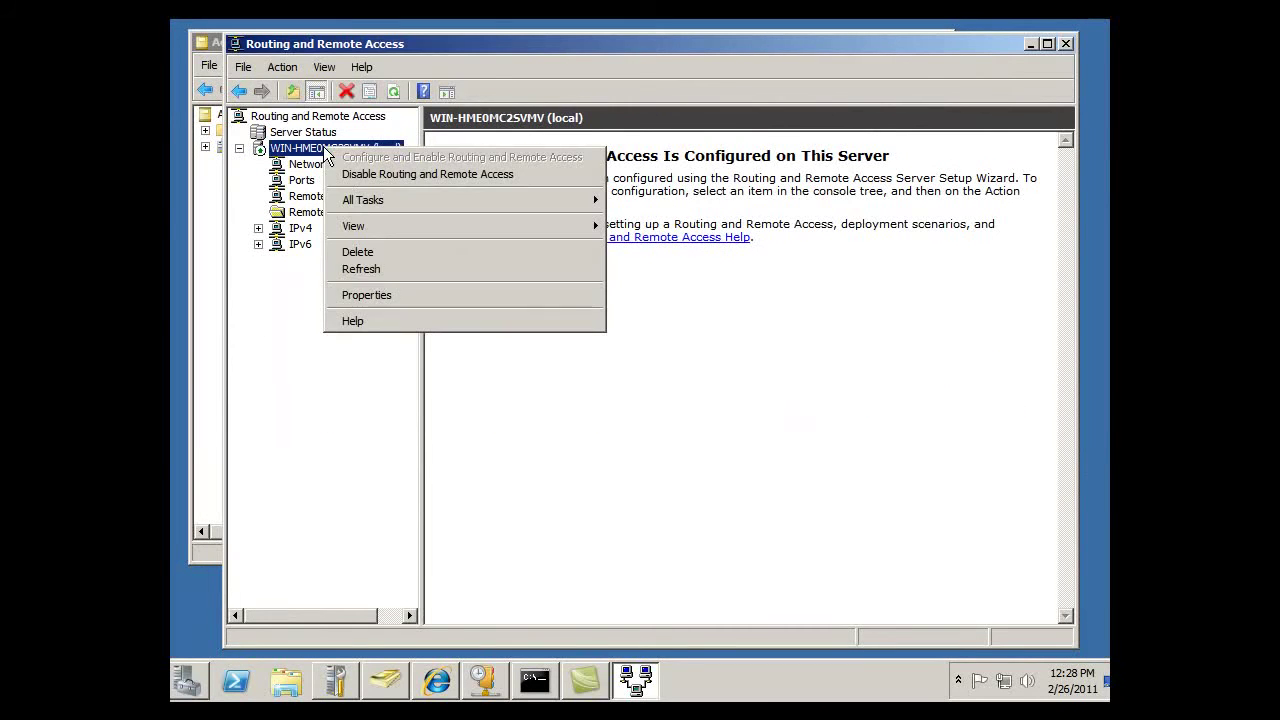
click(379, 297)
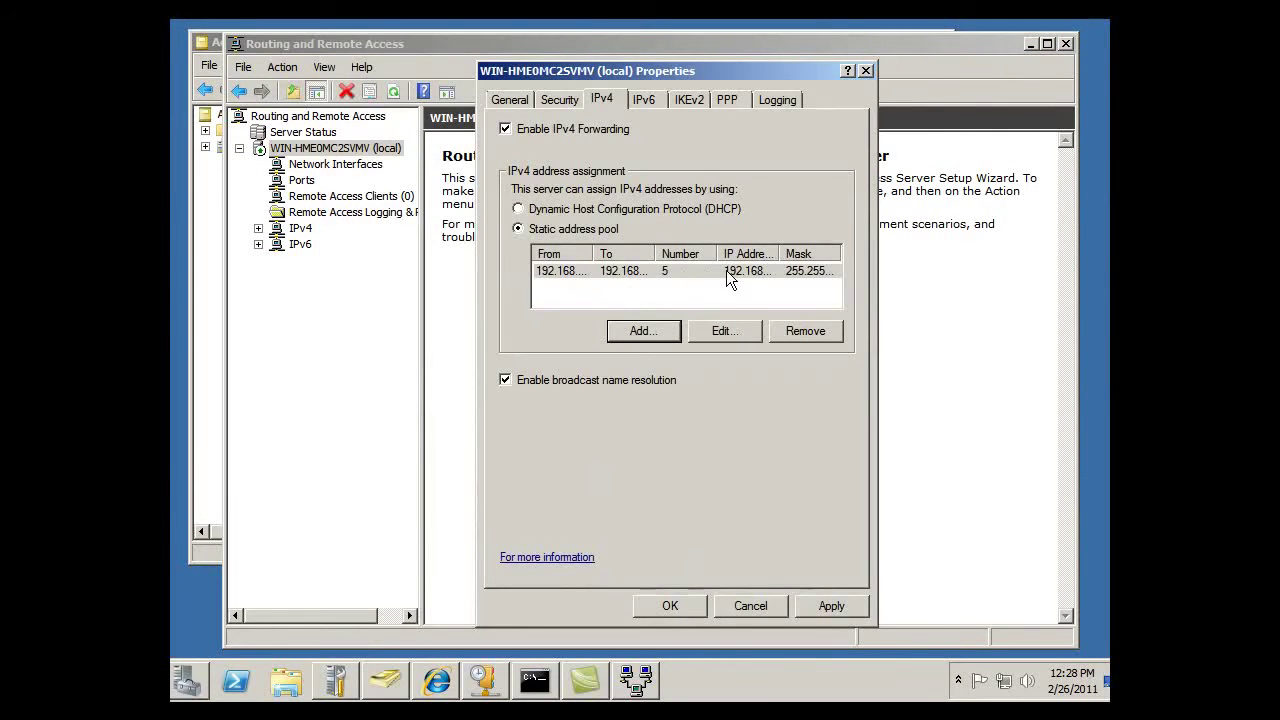
double_click(682, 268)
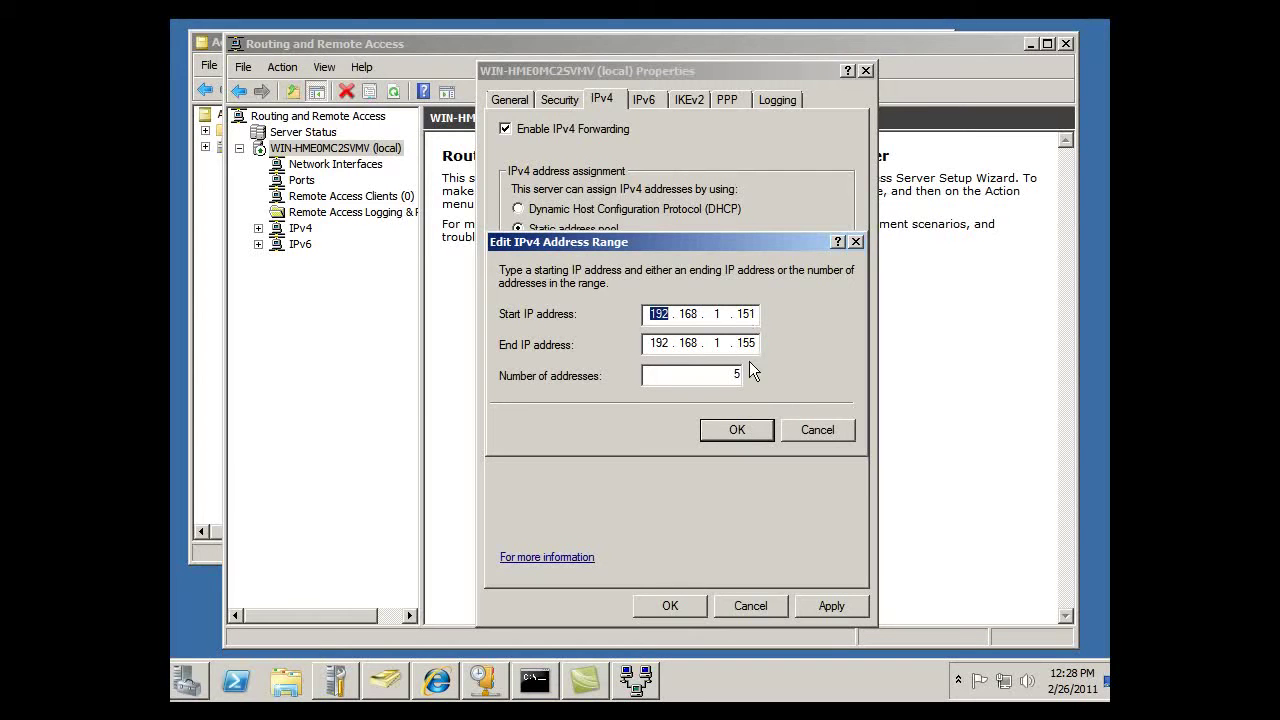
click(737, 429)
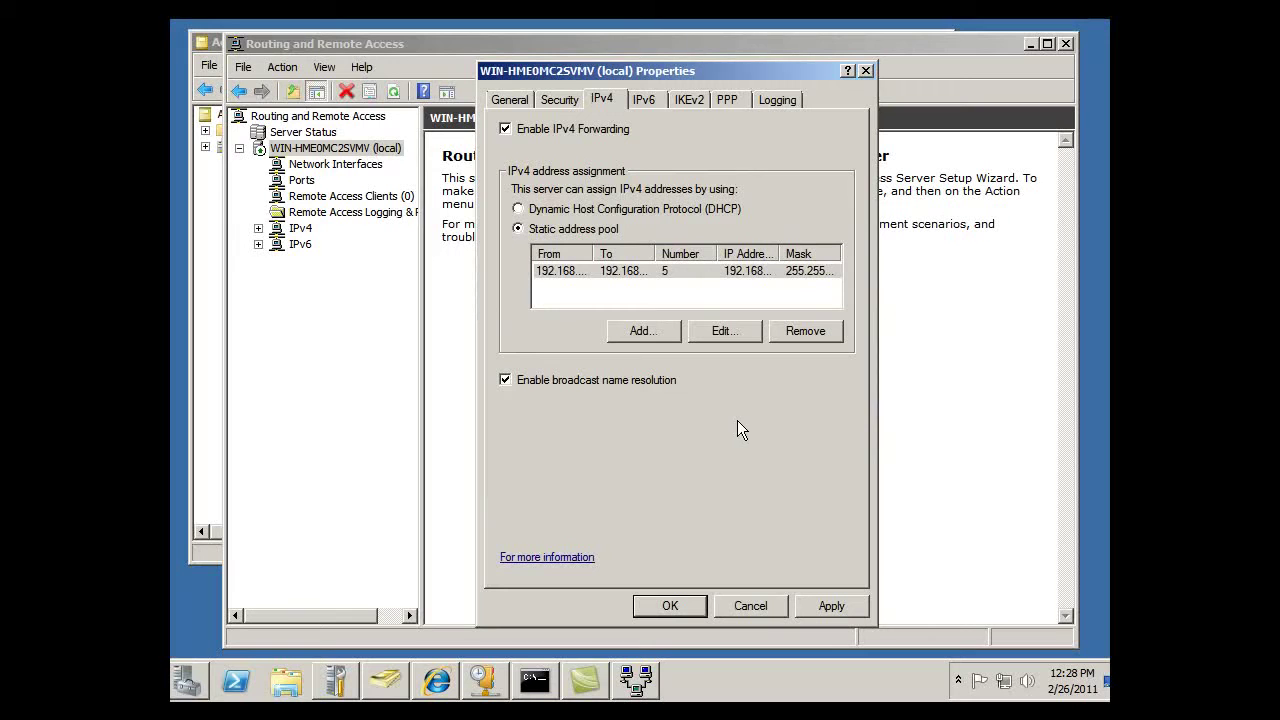
Step: Save the IPv4 pool settings, review the Security and IPv4 tabs, then show the Ports list
click(670, 606)
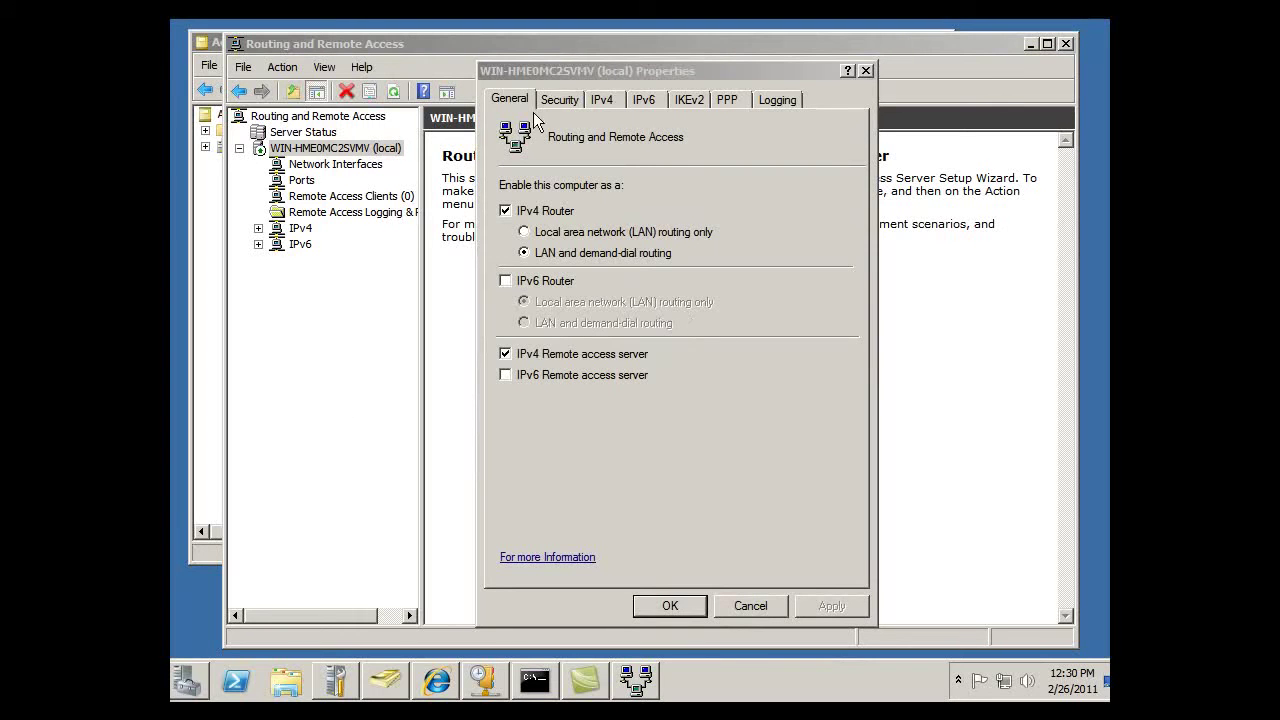
click(559, 99)
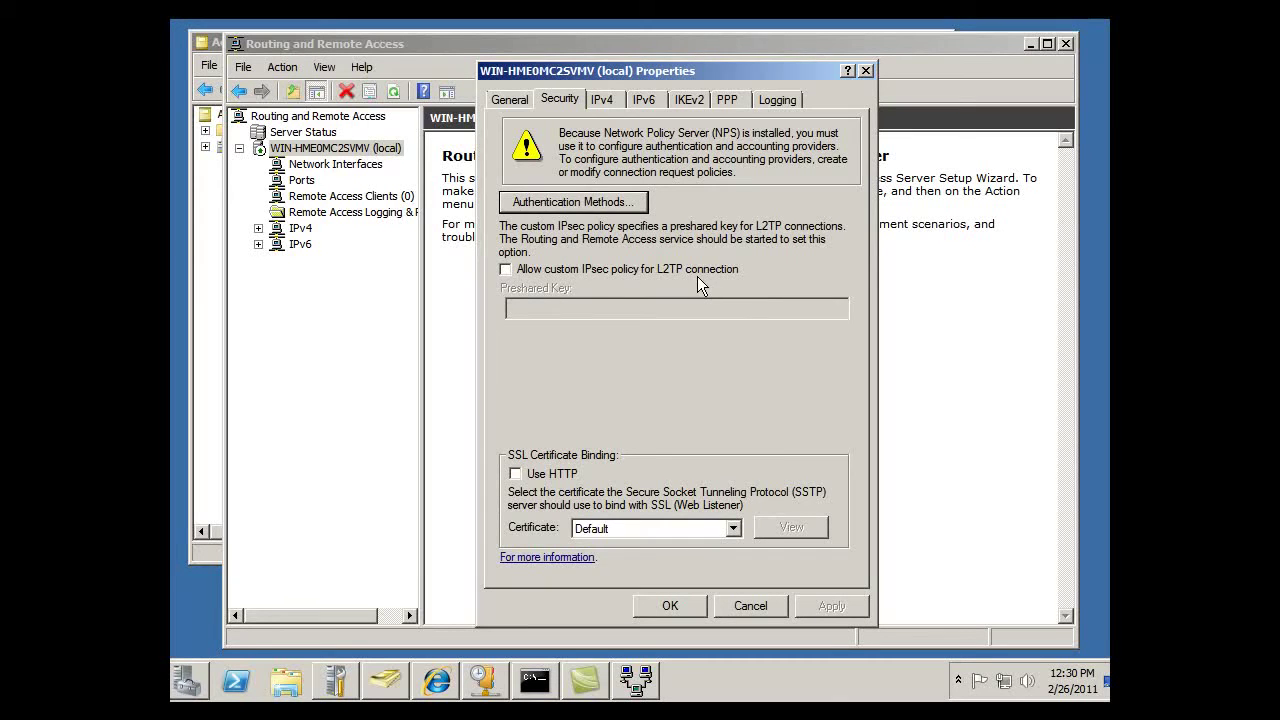
click(600, 100)
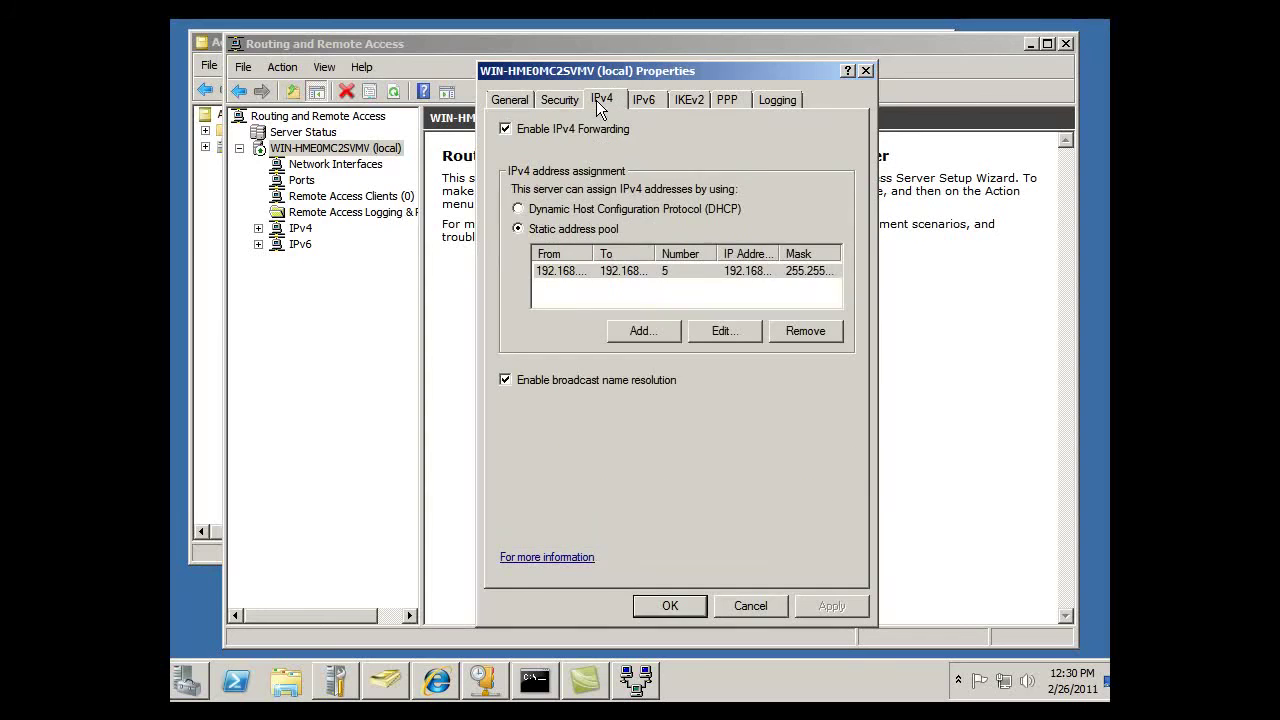
click(560, 100)
click(602, 100)
click(735, 604)
click(292, 182)
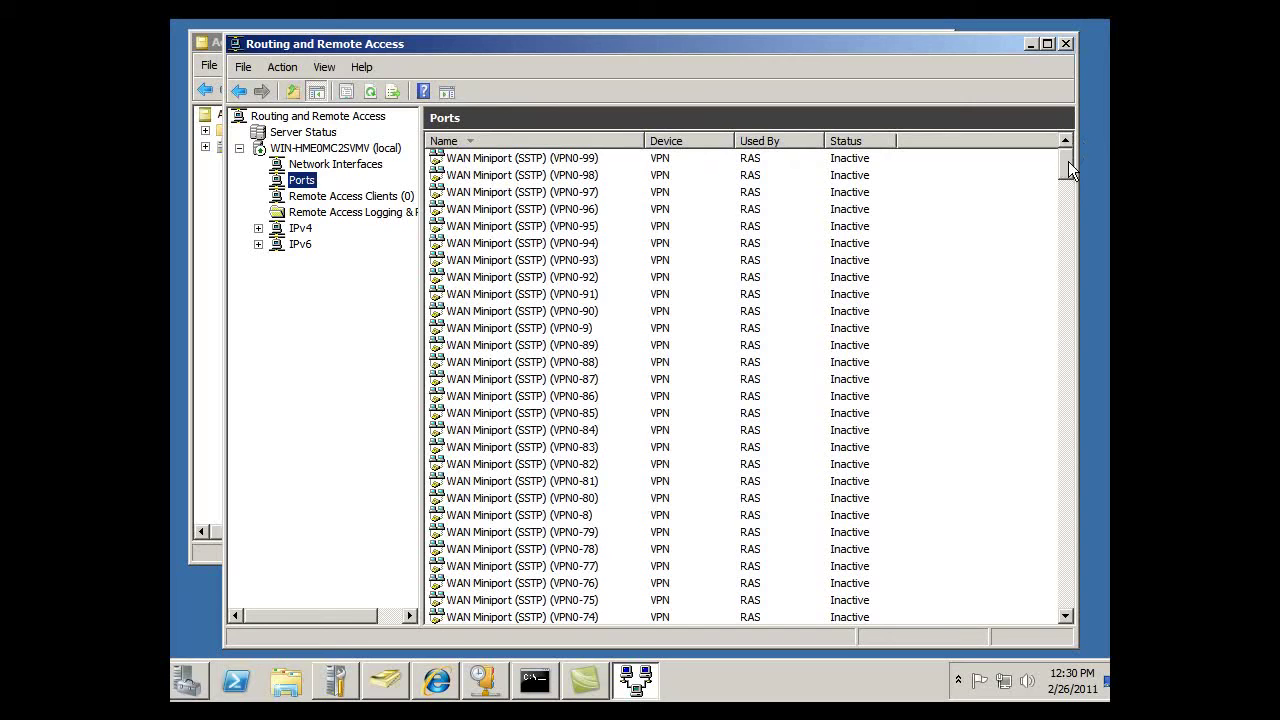
Step: Open the Ports Properties from the Ports node's context menu
drag(1068, 161, 1038, 118)
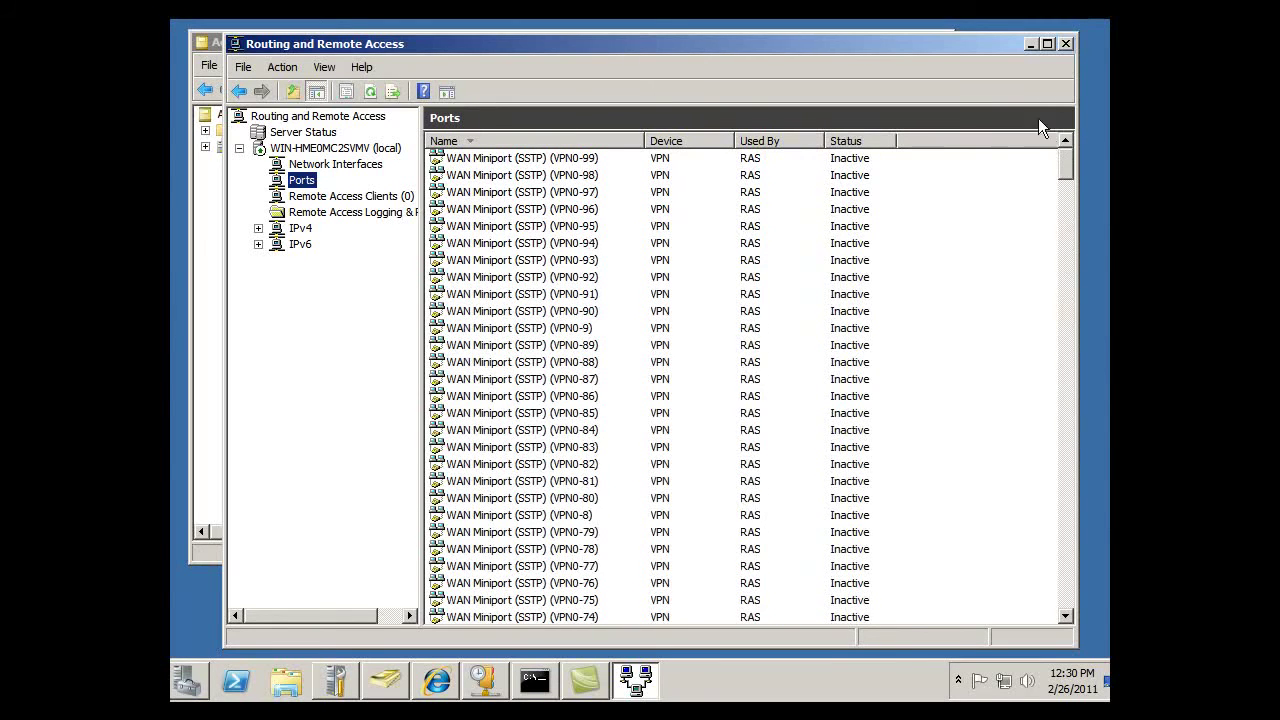
right_click(282, 188)
click(329, 257)
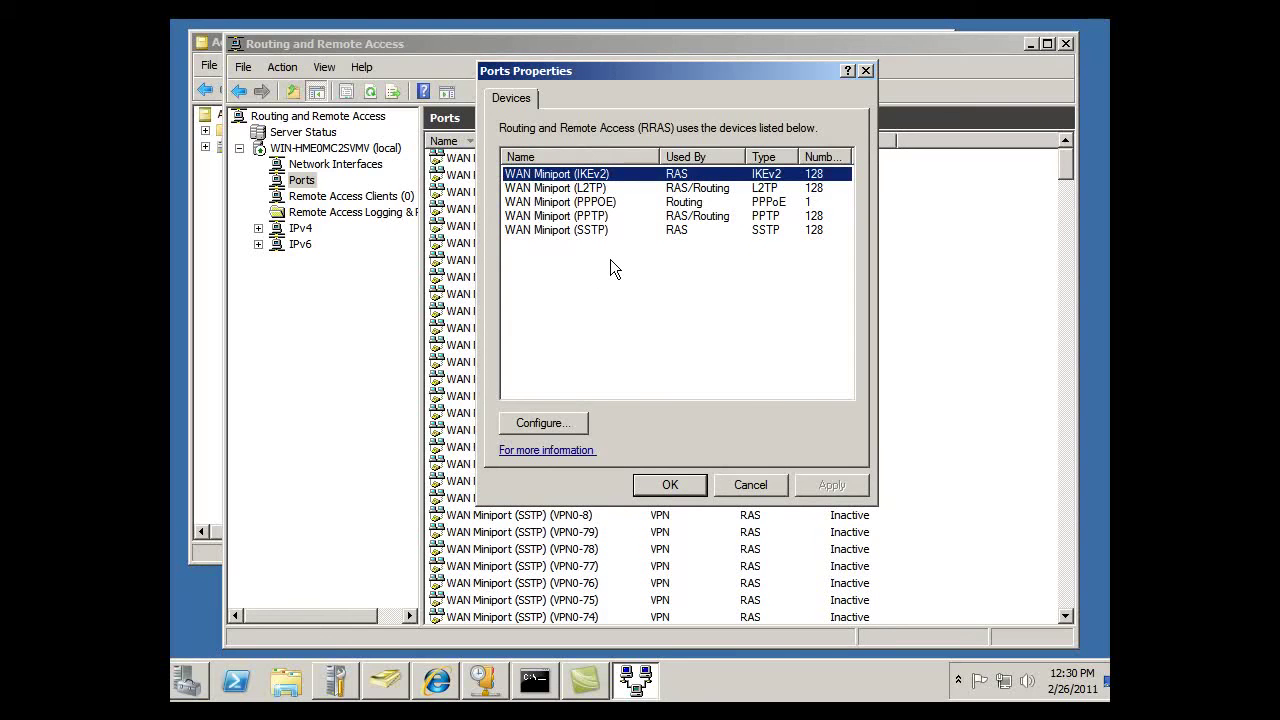
Step: Review the WAN Miniport PPTP, L2TP and SSTP devices in Ports Properties
click(576, 218)
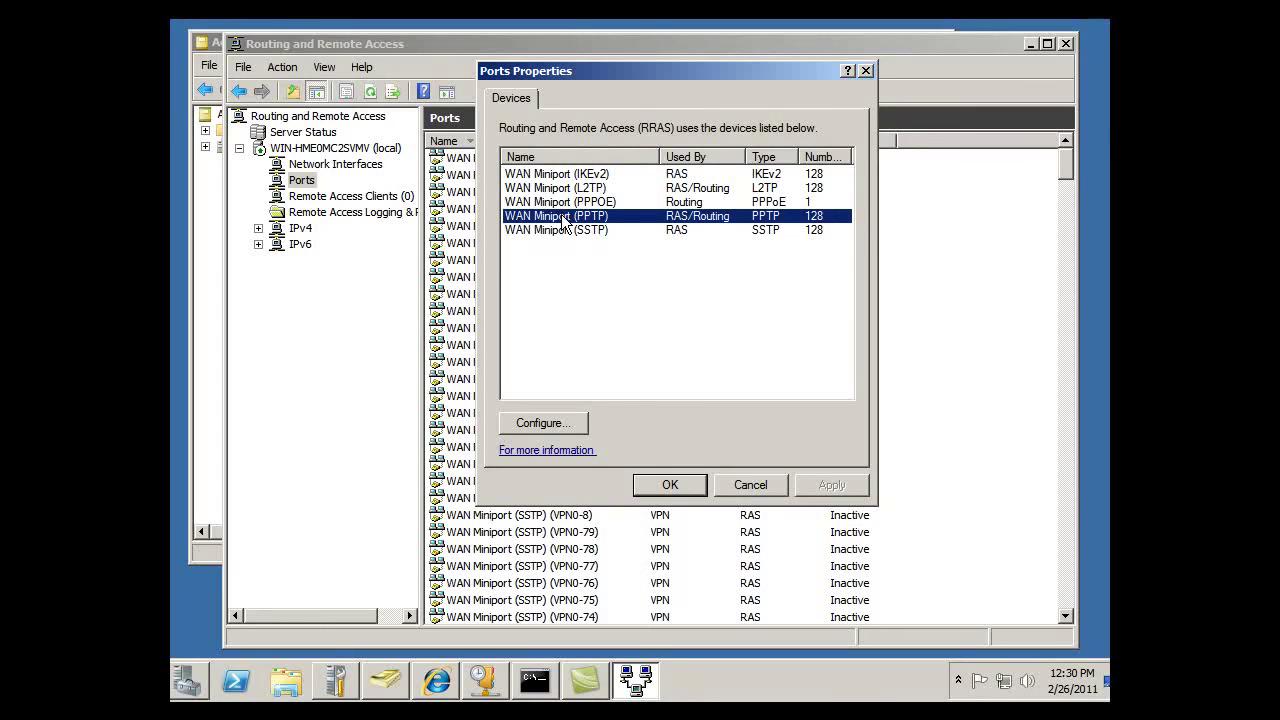
click(684, 190)
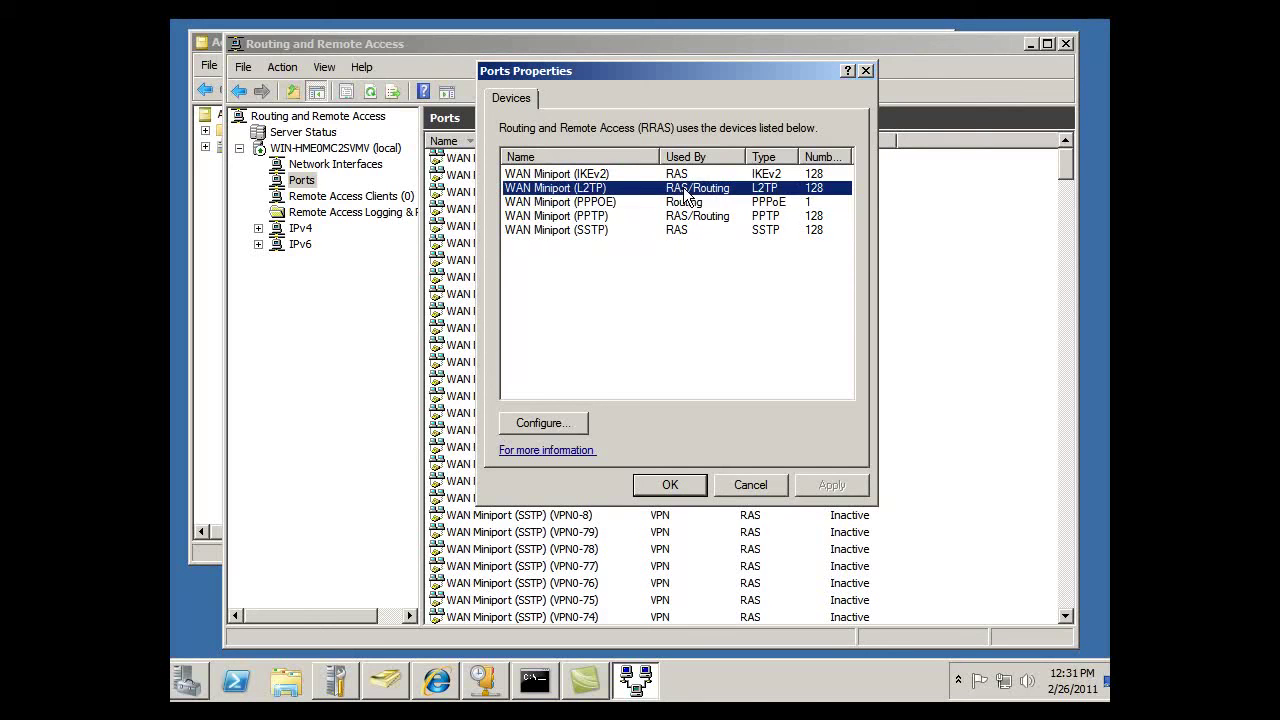
click(598, 232)
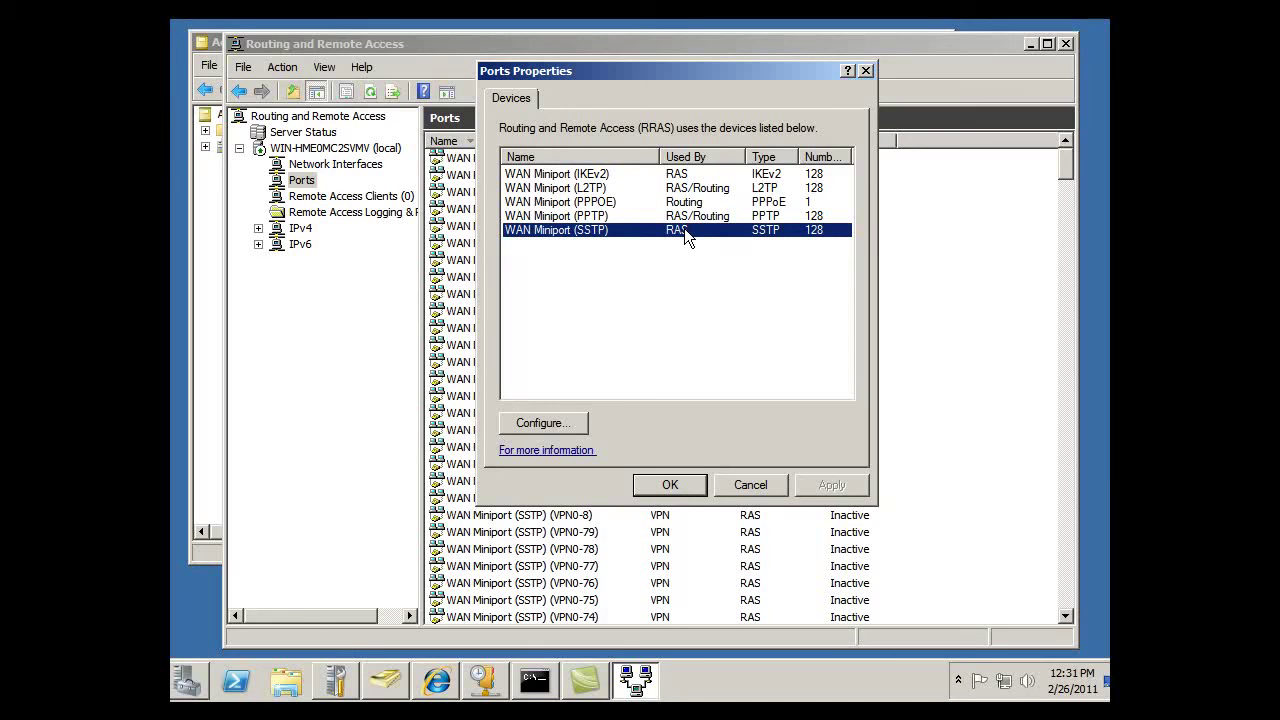